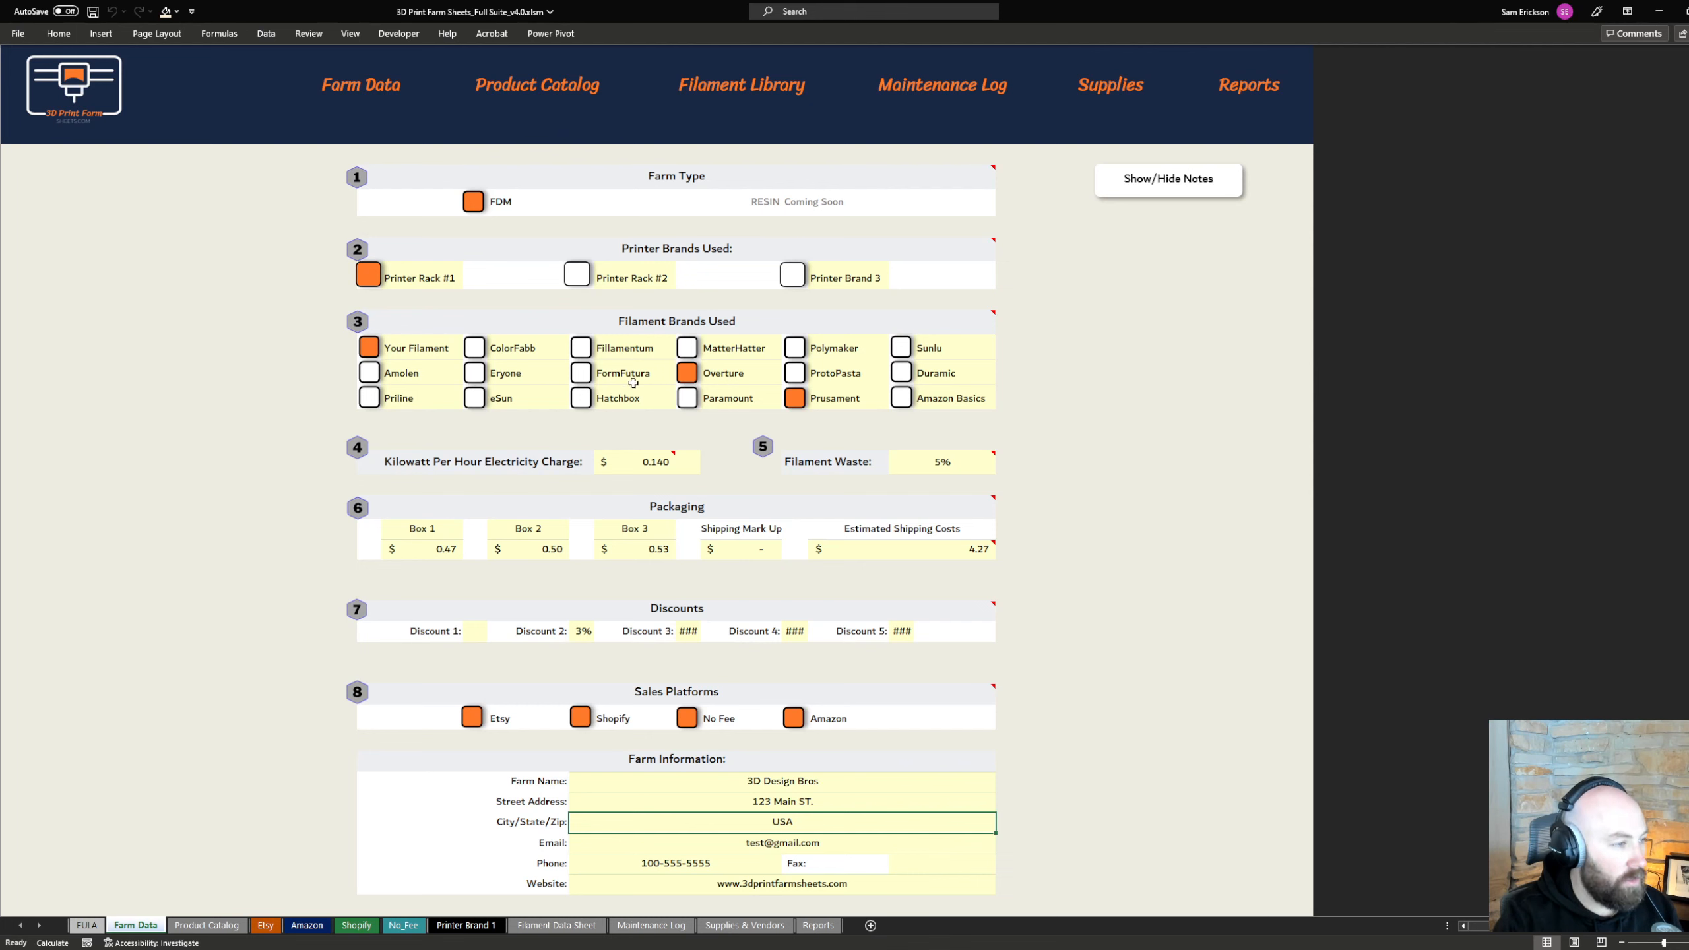
# Open the Filament Data Sheet and show its notes to read the entry instructions.
pyautogui.click(557, 925)
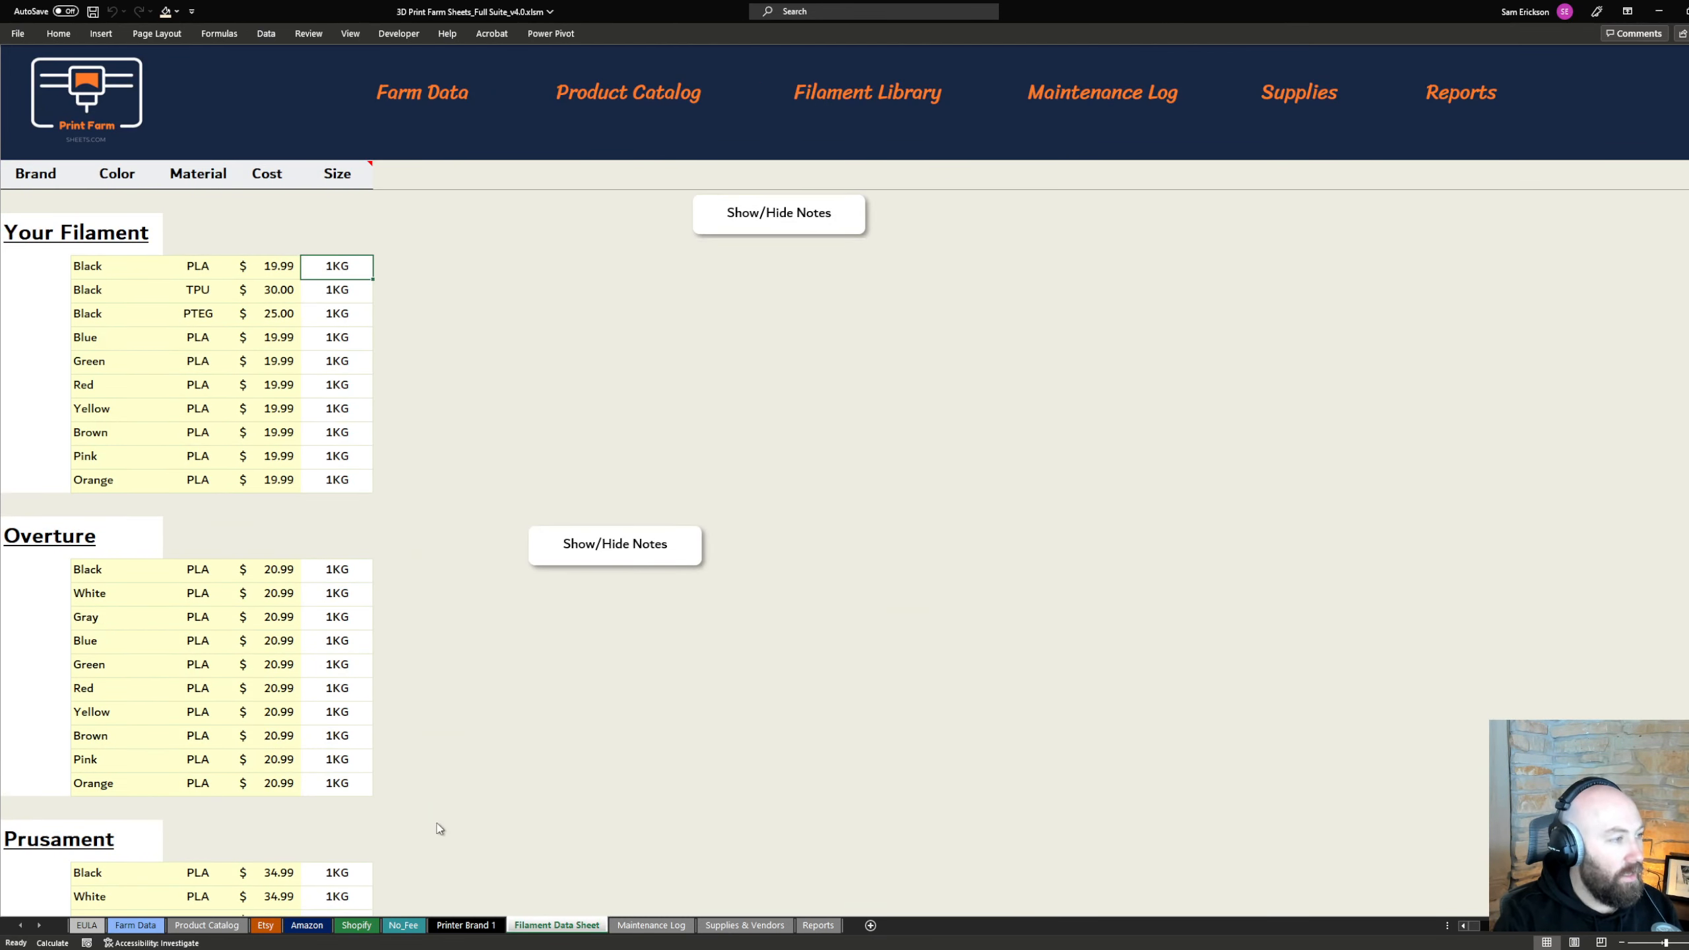
pyautogui.click(460, 769)
pyautogui.scroll(-2, 460, 799)
pyautogui.scroll(2, 460, 801)
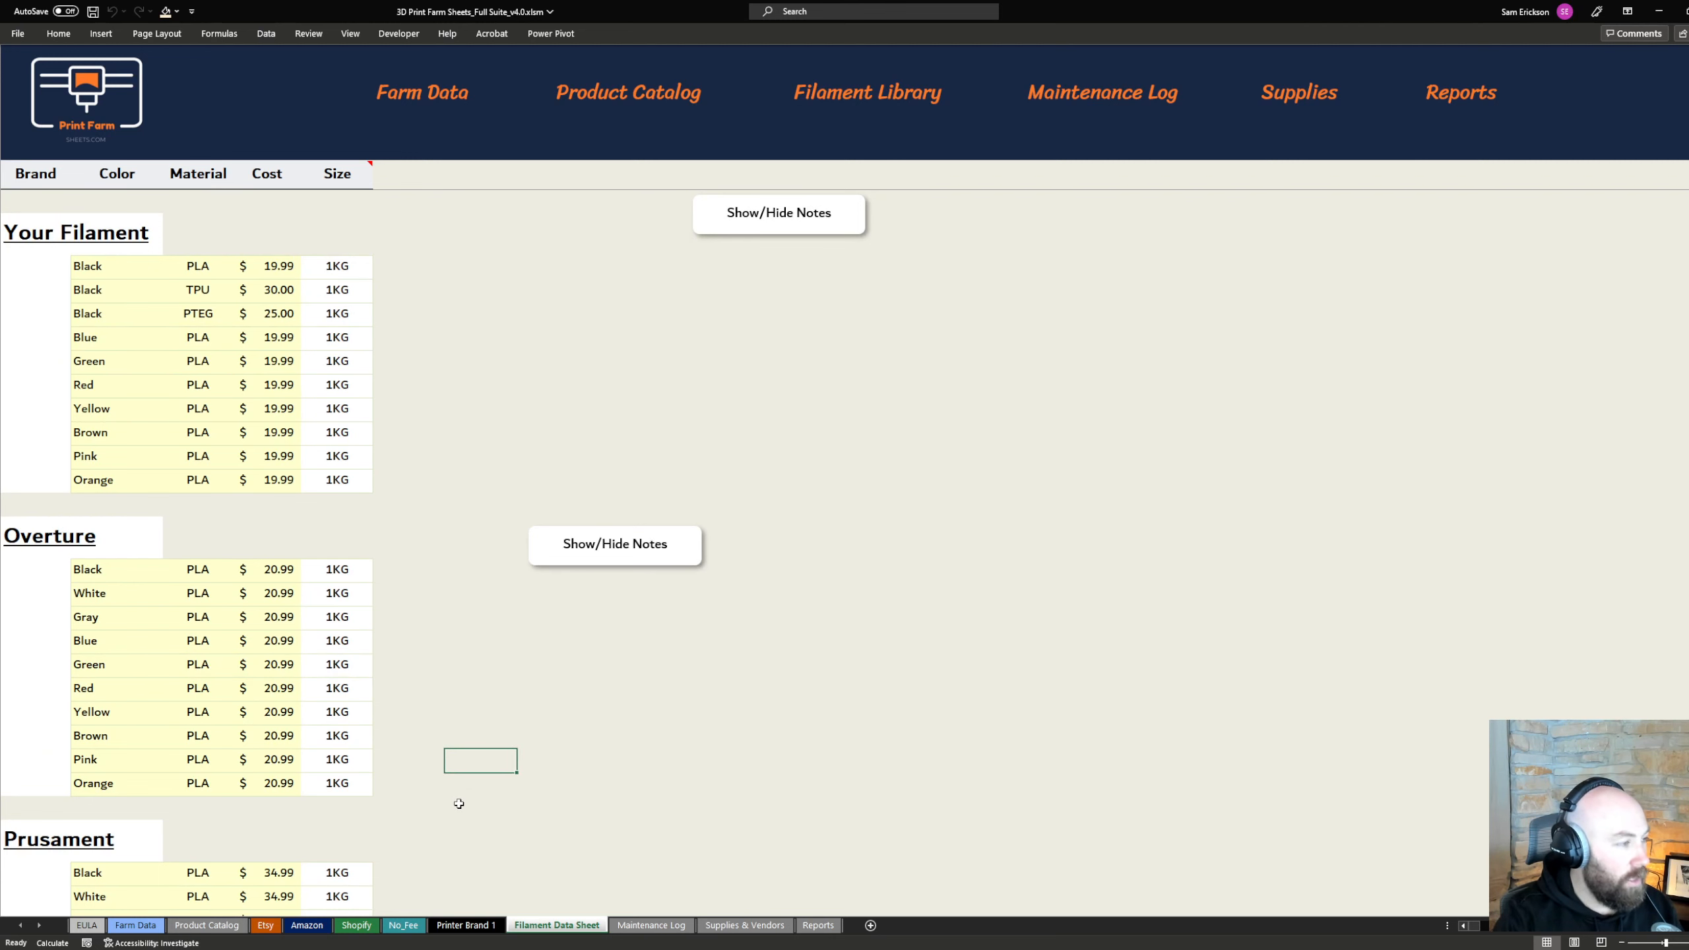
pyautogui.click(759, 222)
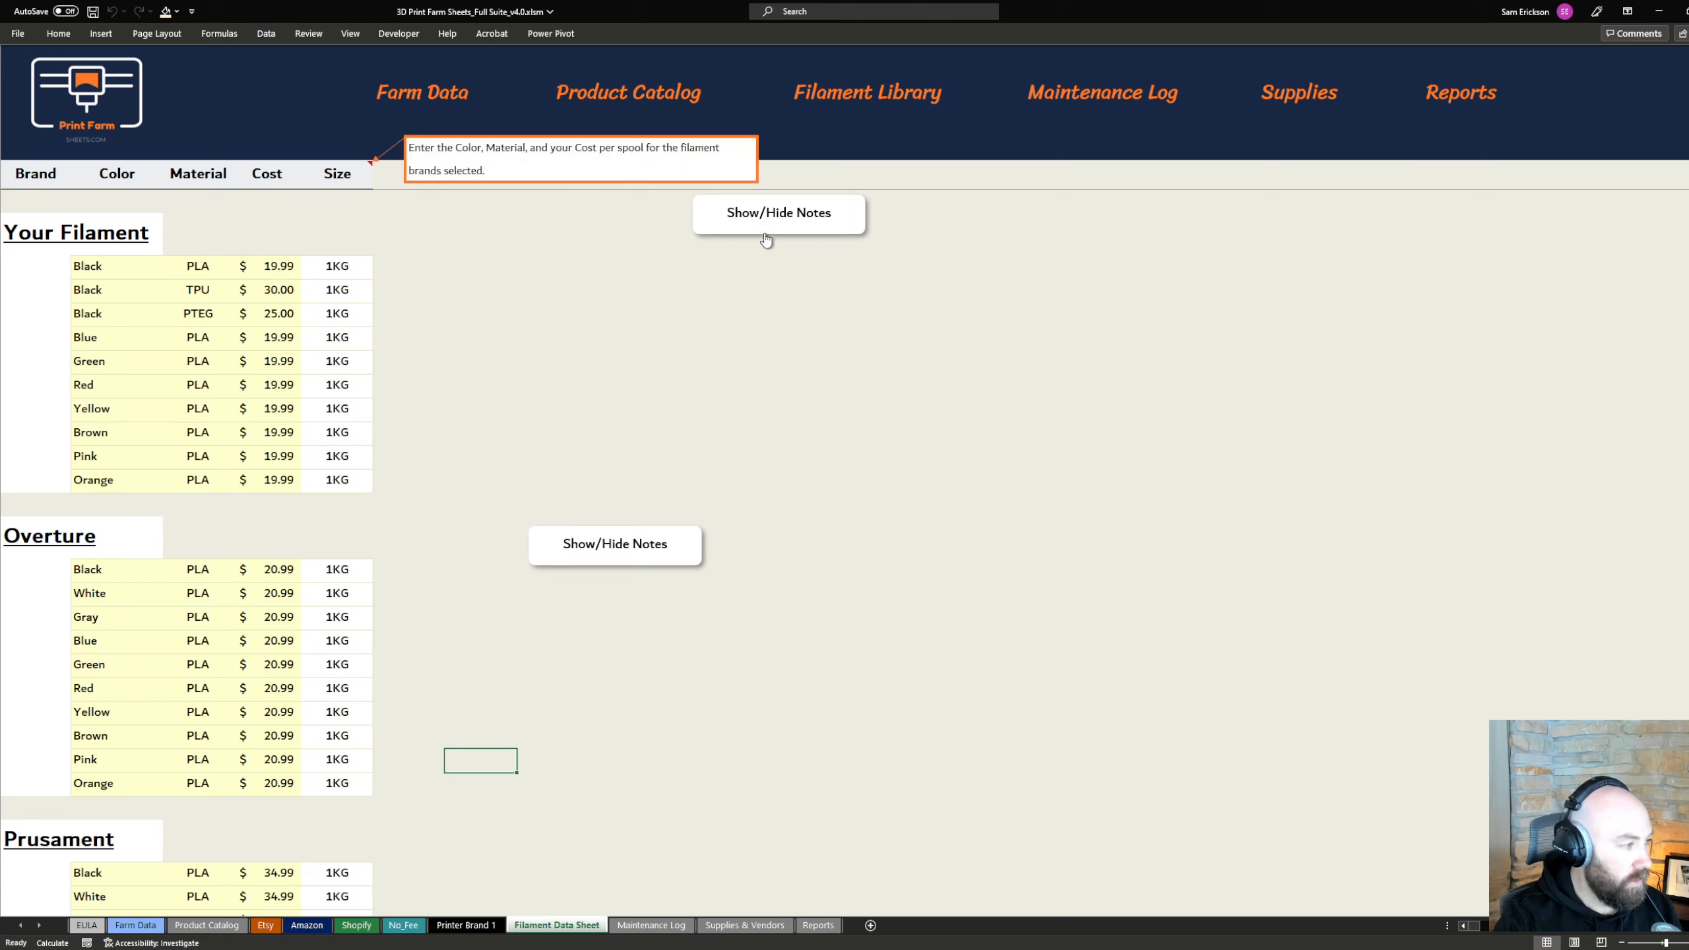
pyautogui.click(663, 394)
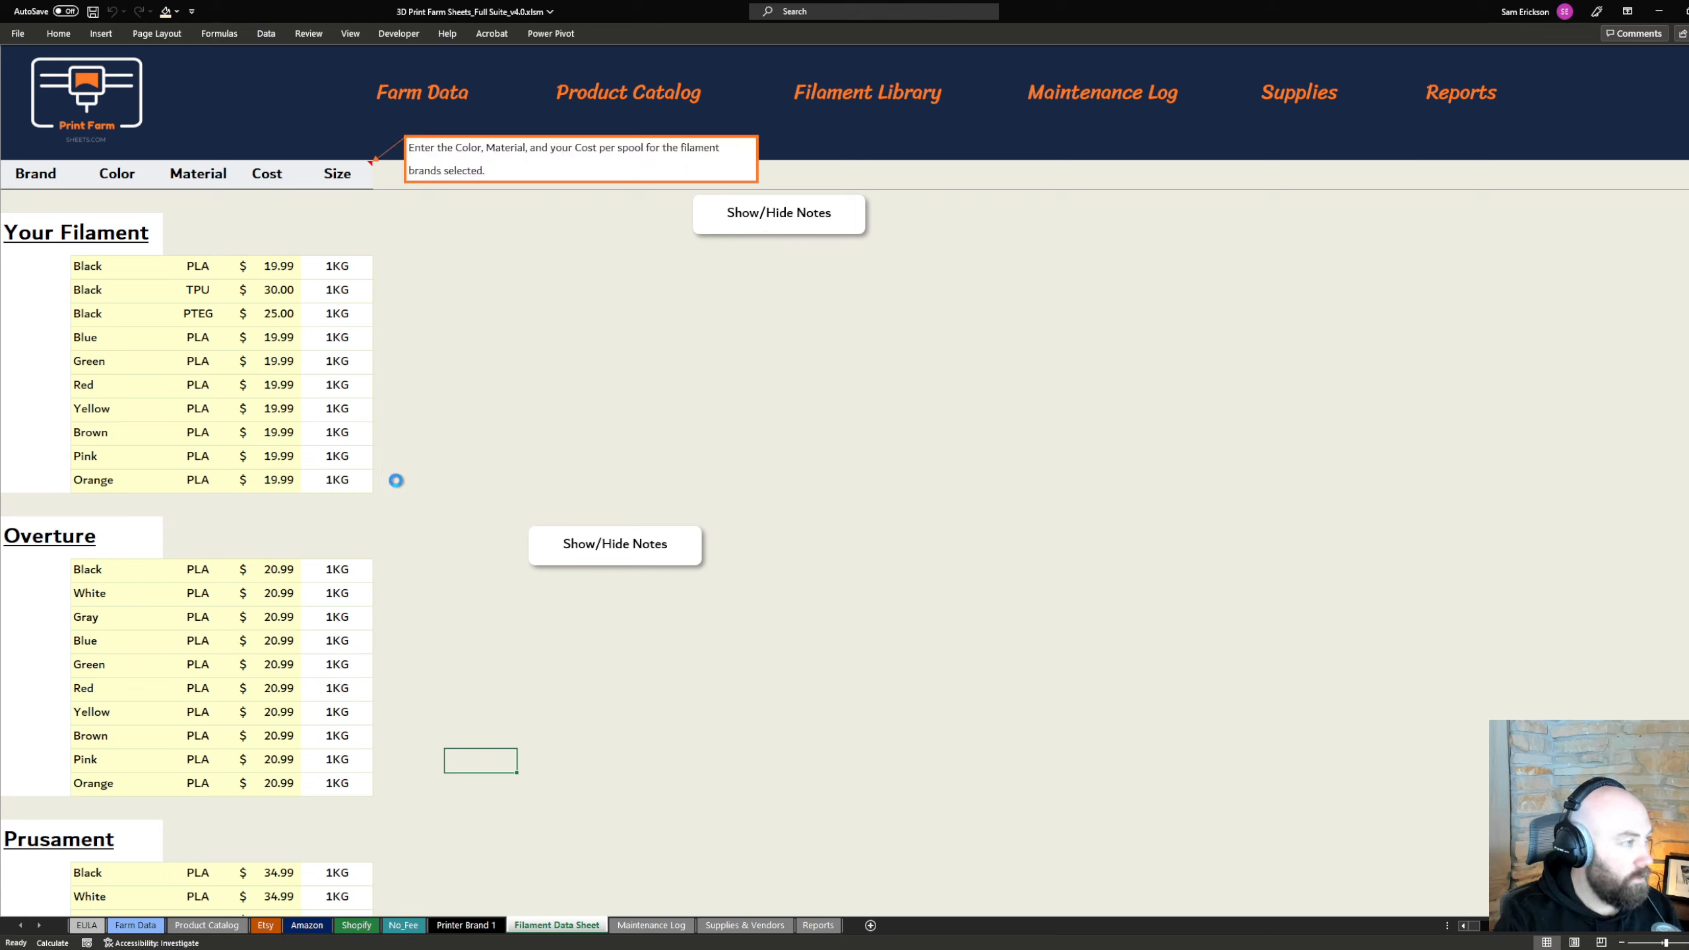
# Compare the brand headings in the Filament Data Sheet with the filament brands selected on the Farm Data sheet.
pyautogui.click(144, 266)
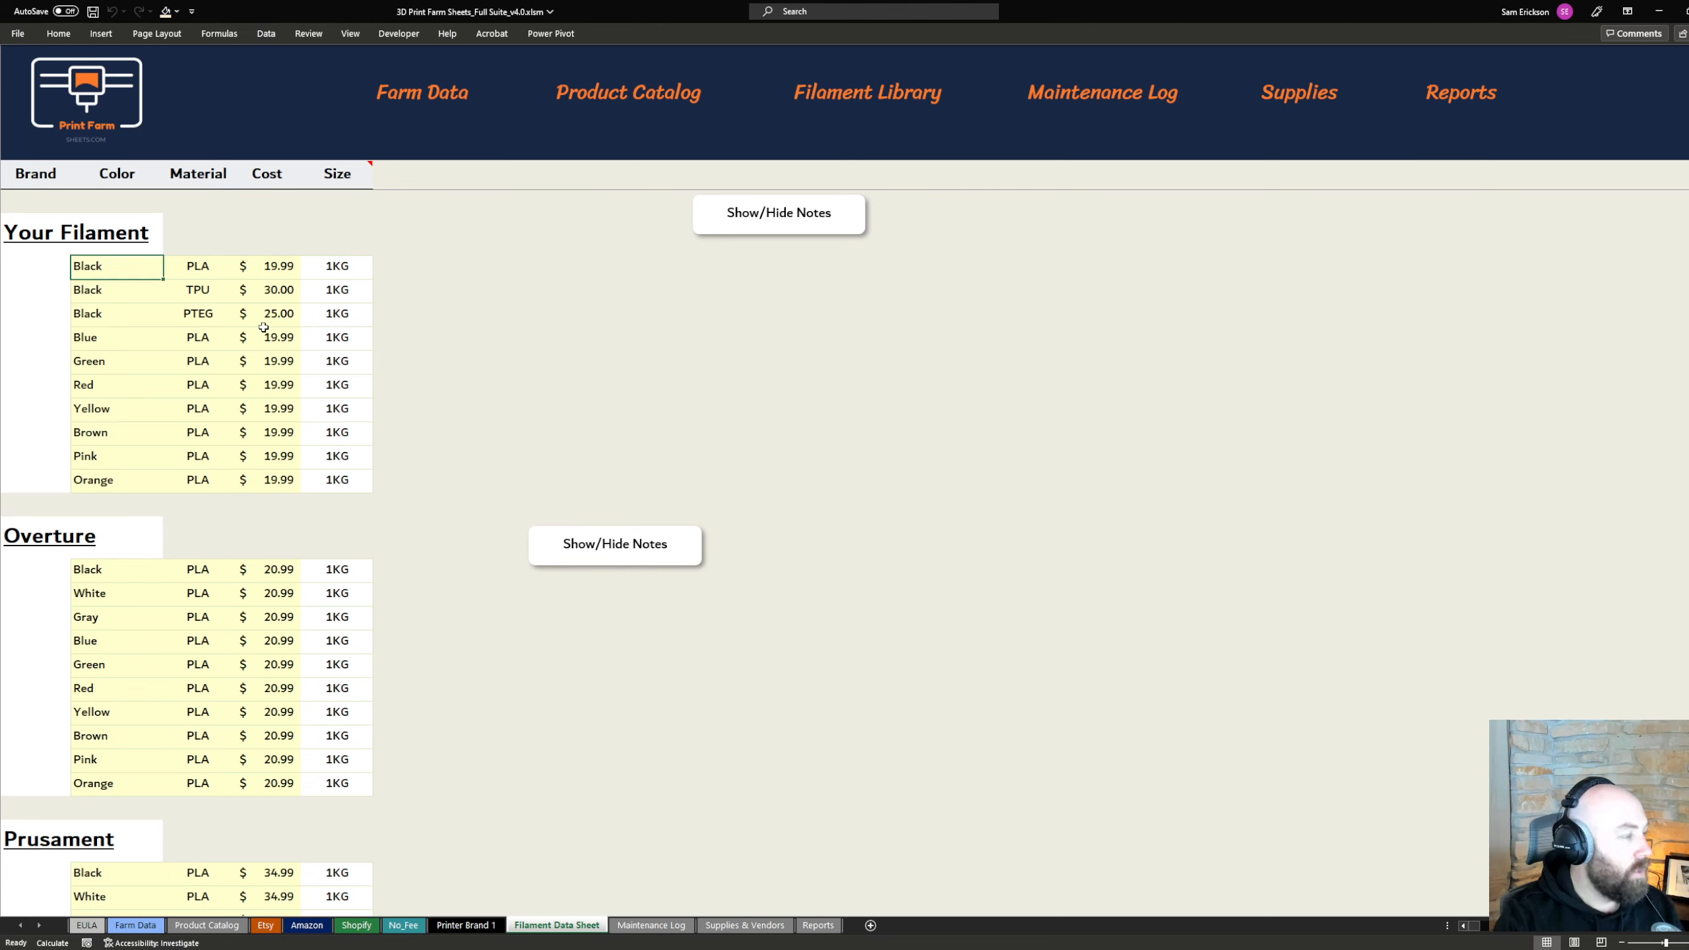
pyautogui.click(33, 230)
pyautogui.scroll(-2, 126, 293)
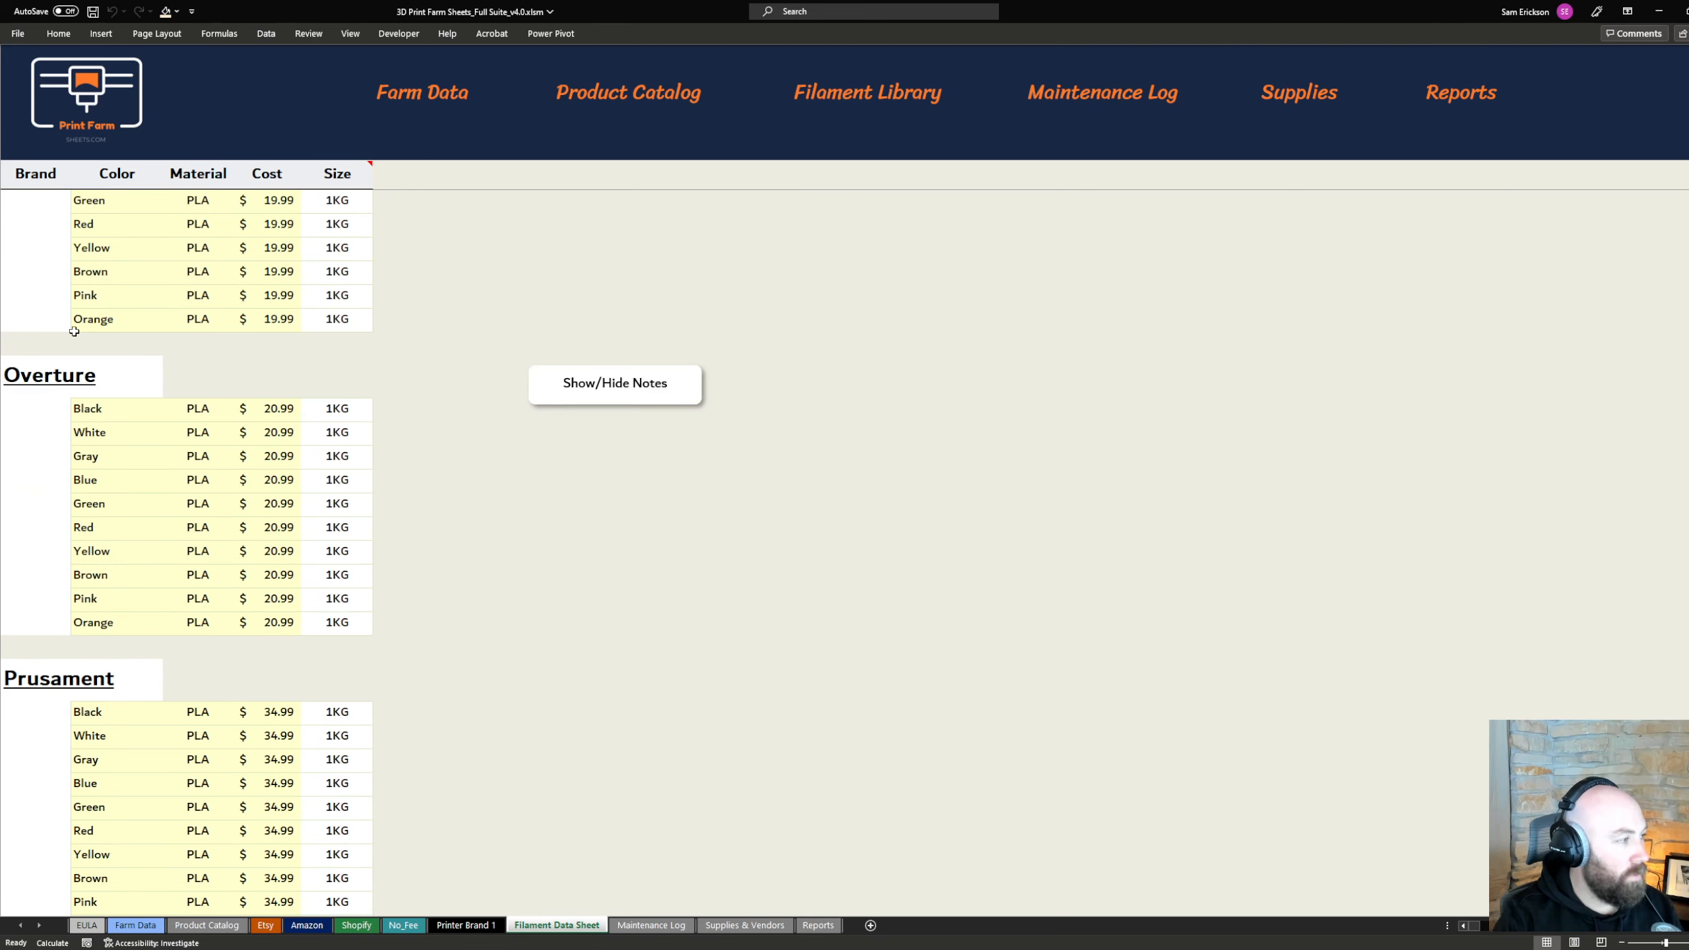
pyautogui.click(32, 393)
pyautogui.click(30, 689)
pyautogui.scroll(2, 30, 689)
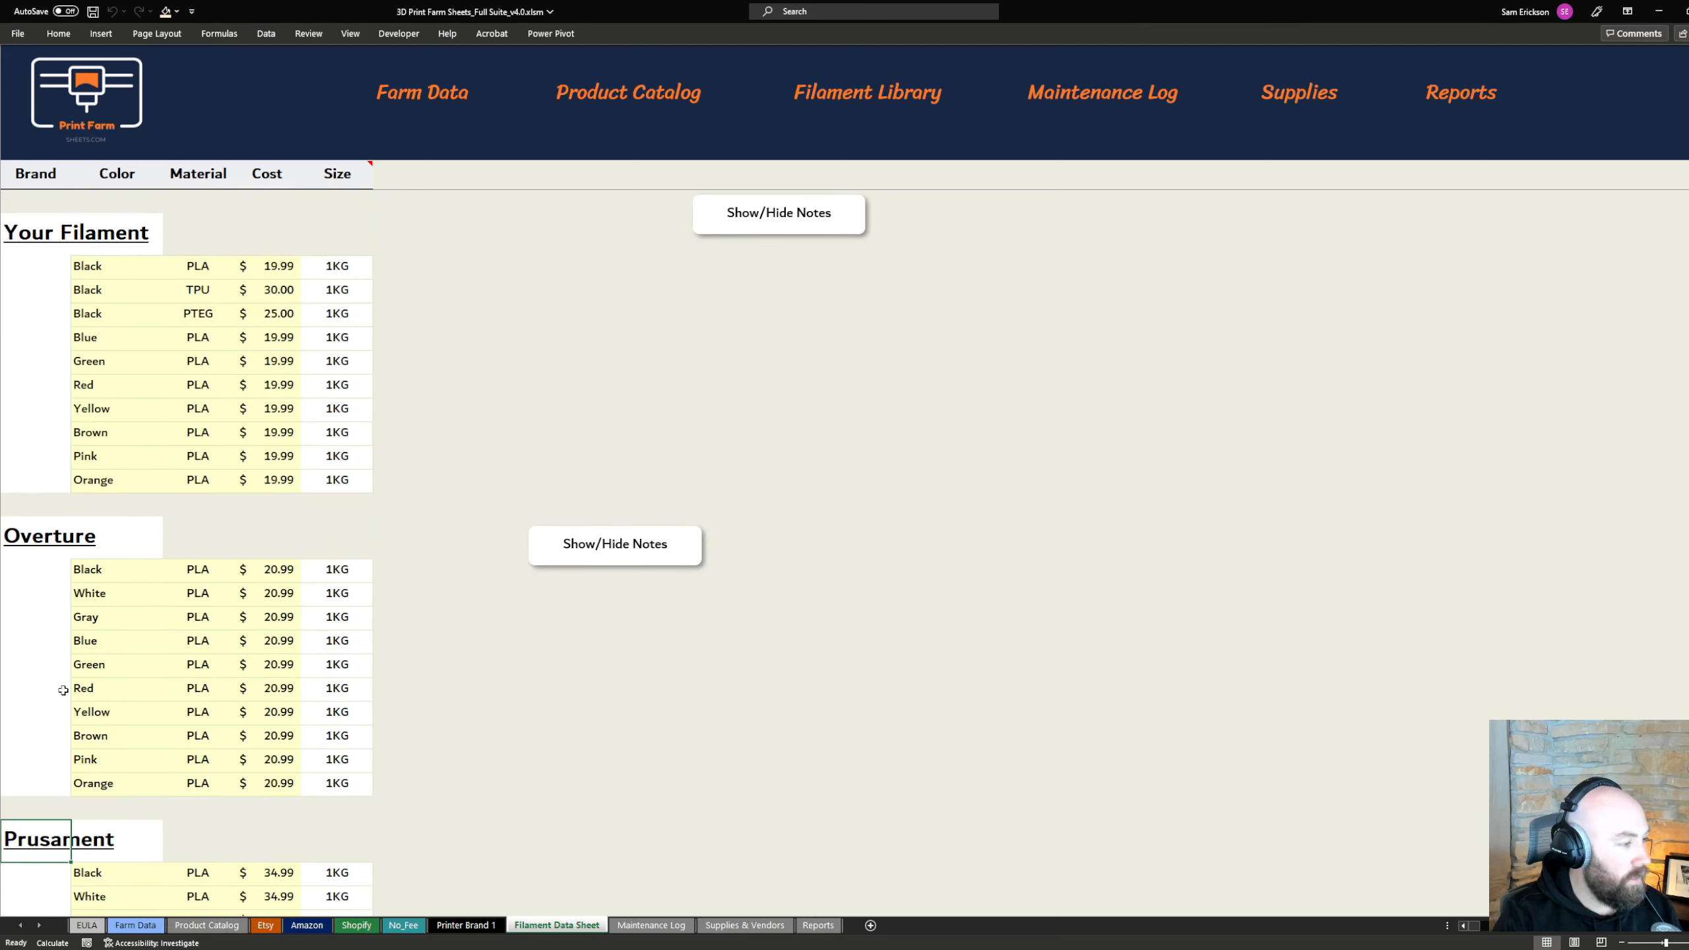
pyautogui.click(121, 929)
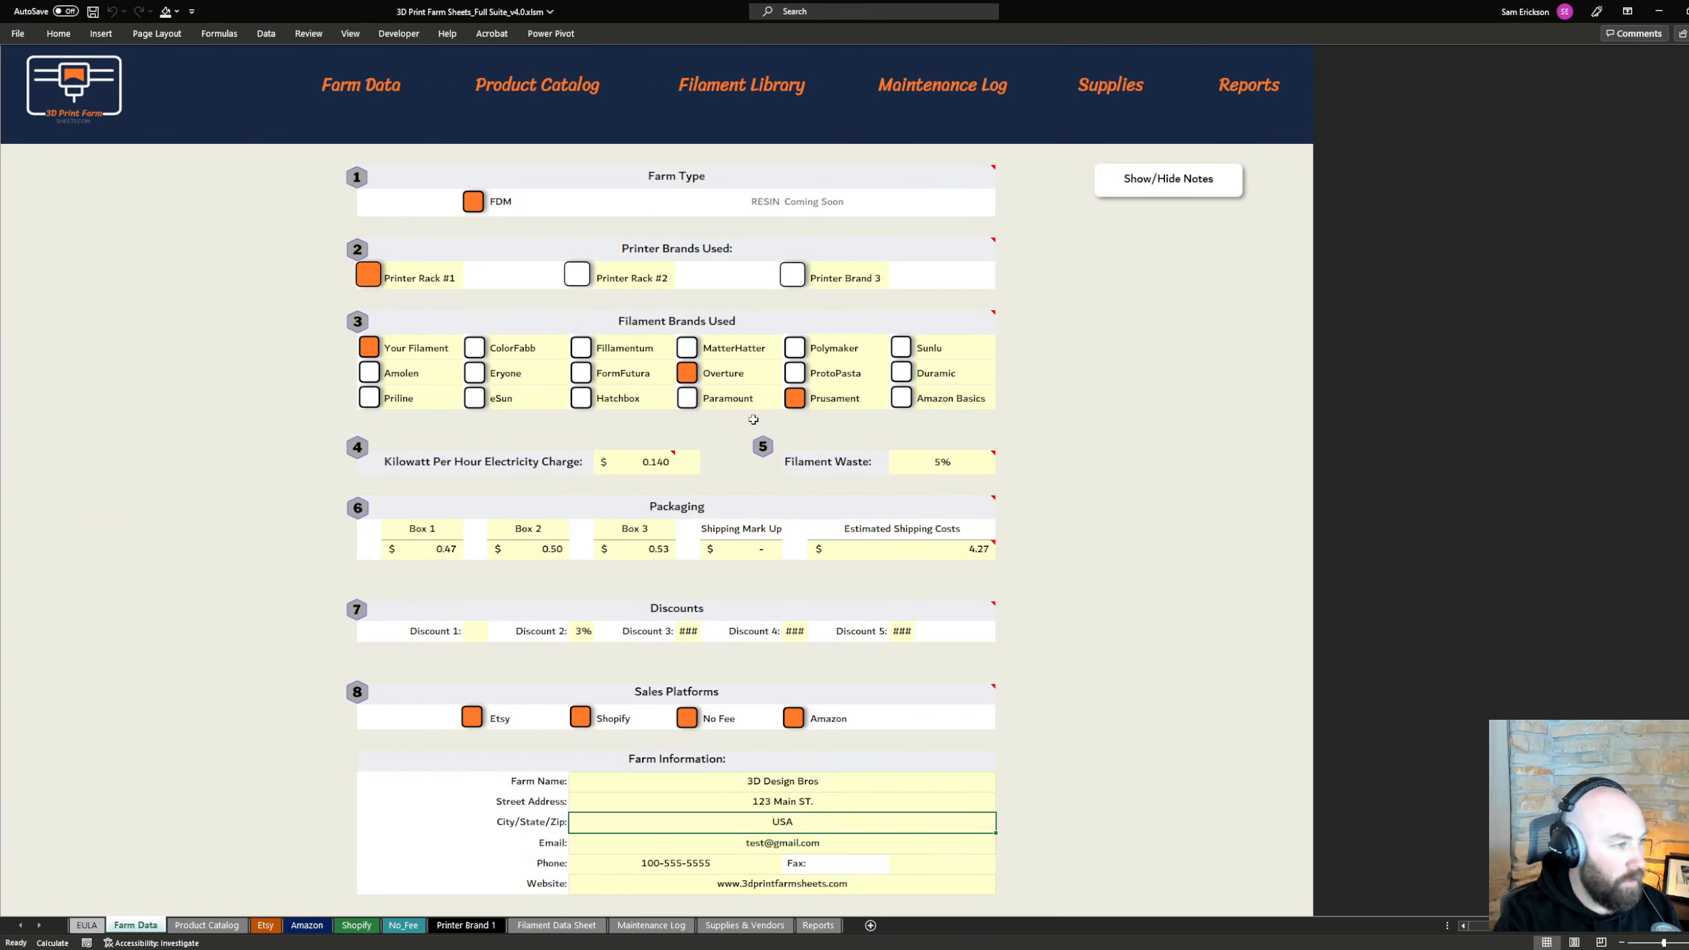
pyautogui.click(537, 928)
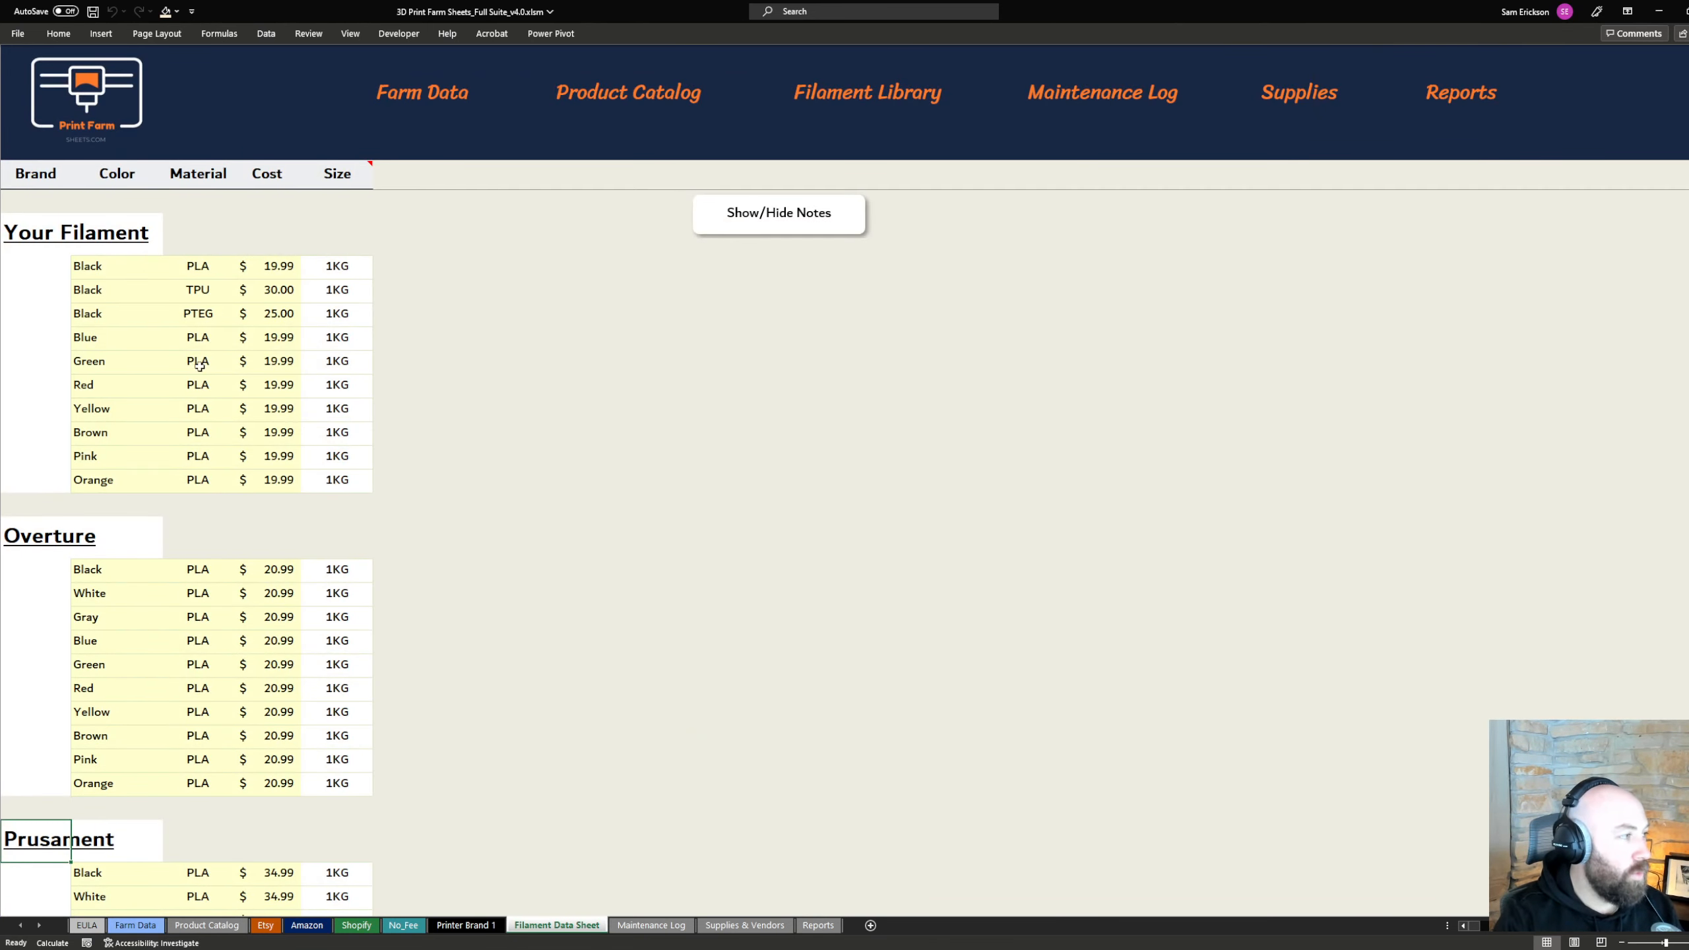
# Review the color, material and cost columns of the Your Filament section.
pyautogui.click(125, 272)
pyautogui.moveTo(123, 268); pyautogui.dragTo(125, 468)
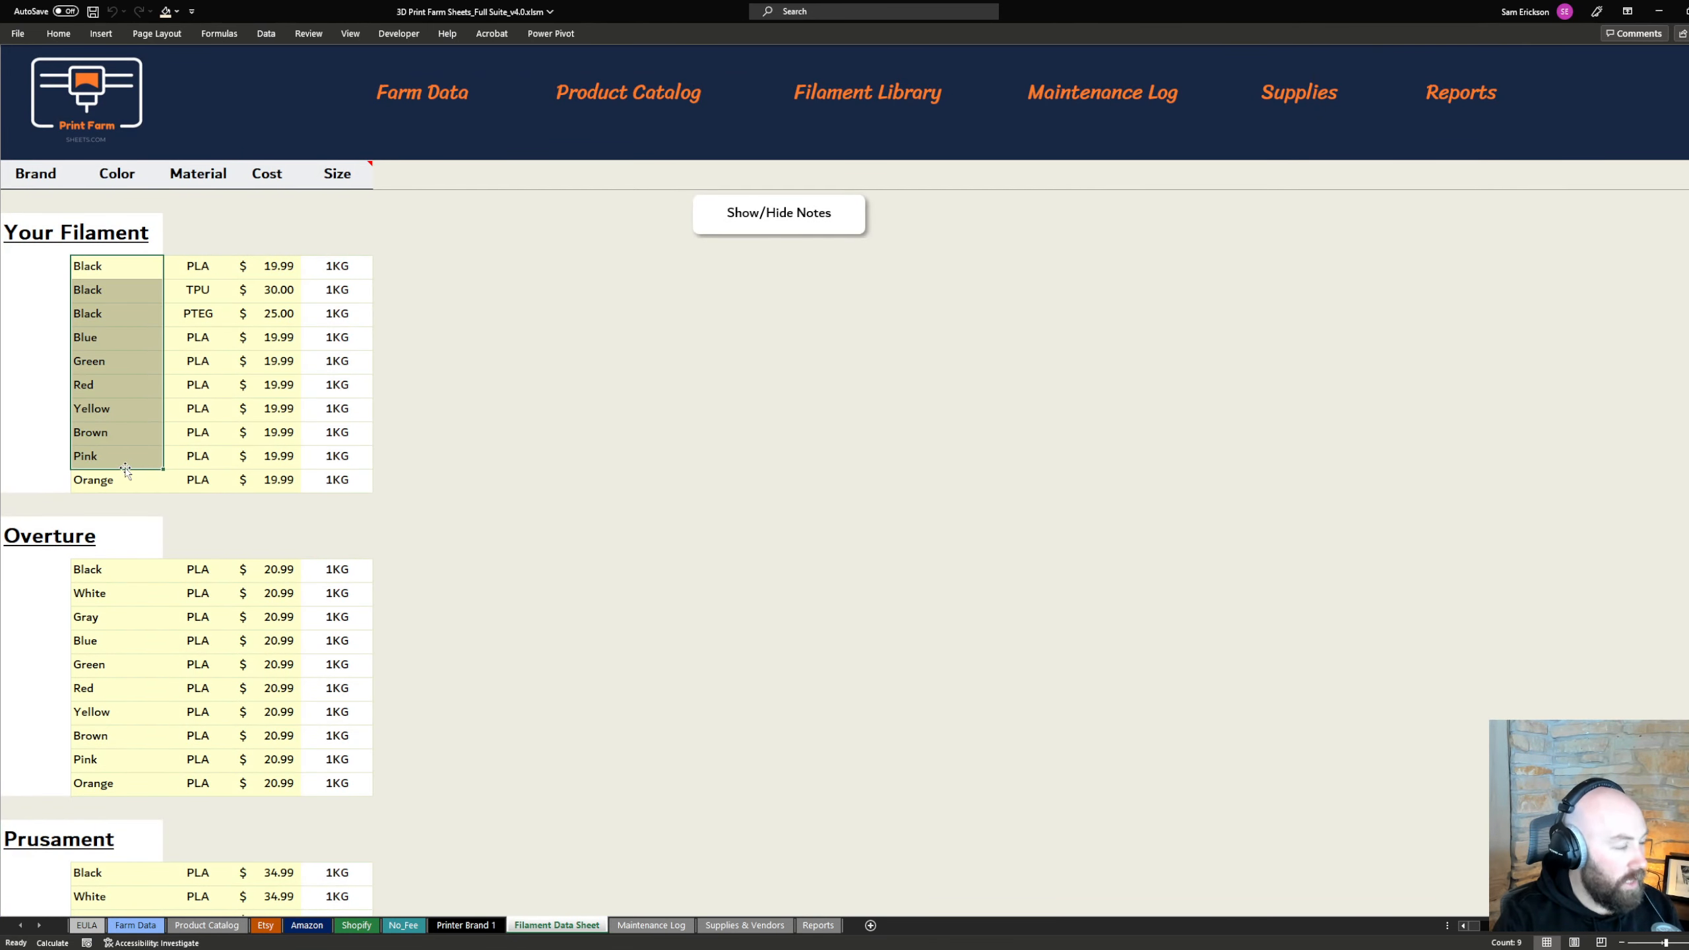
pyautogui.moveTo(212, 264); pyautogui.dragTo(210, 475)
pyautogui.moveTo(273, 267); pyautogui.dragTo(289, 475)
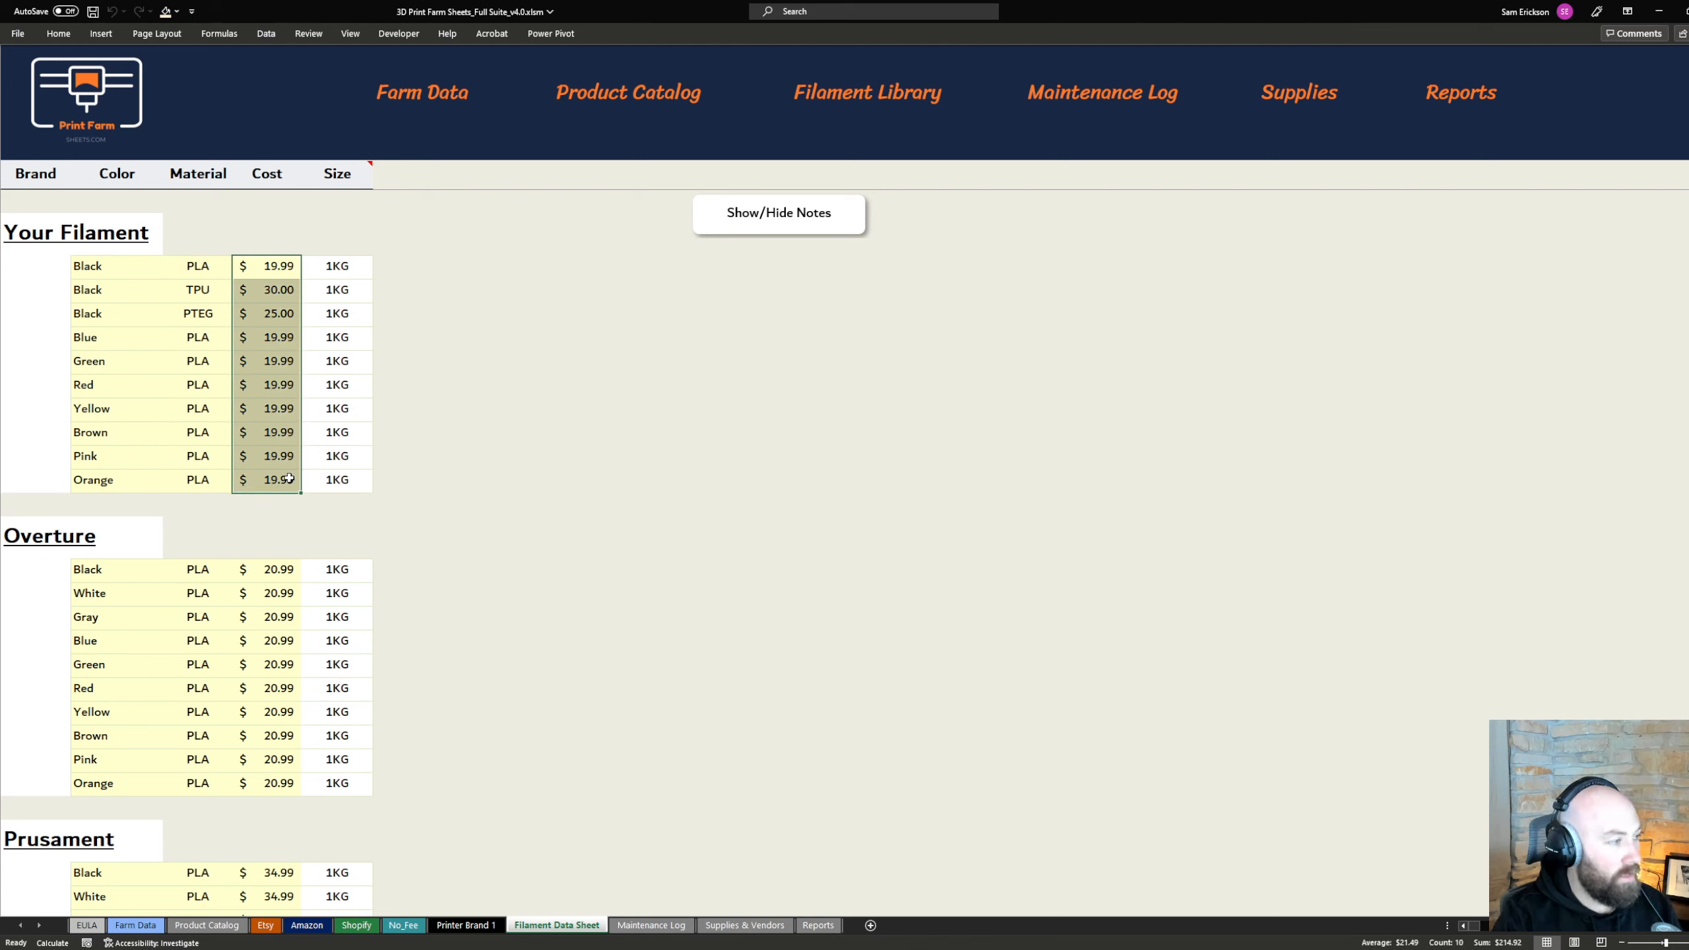
# Examine how the black PLA, TPU and PTEG filaments are listed with separate costs under Your Filament.
pyautogui.moveTo(114, 269); pyautogui.dragTo(93, 318)
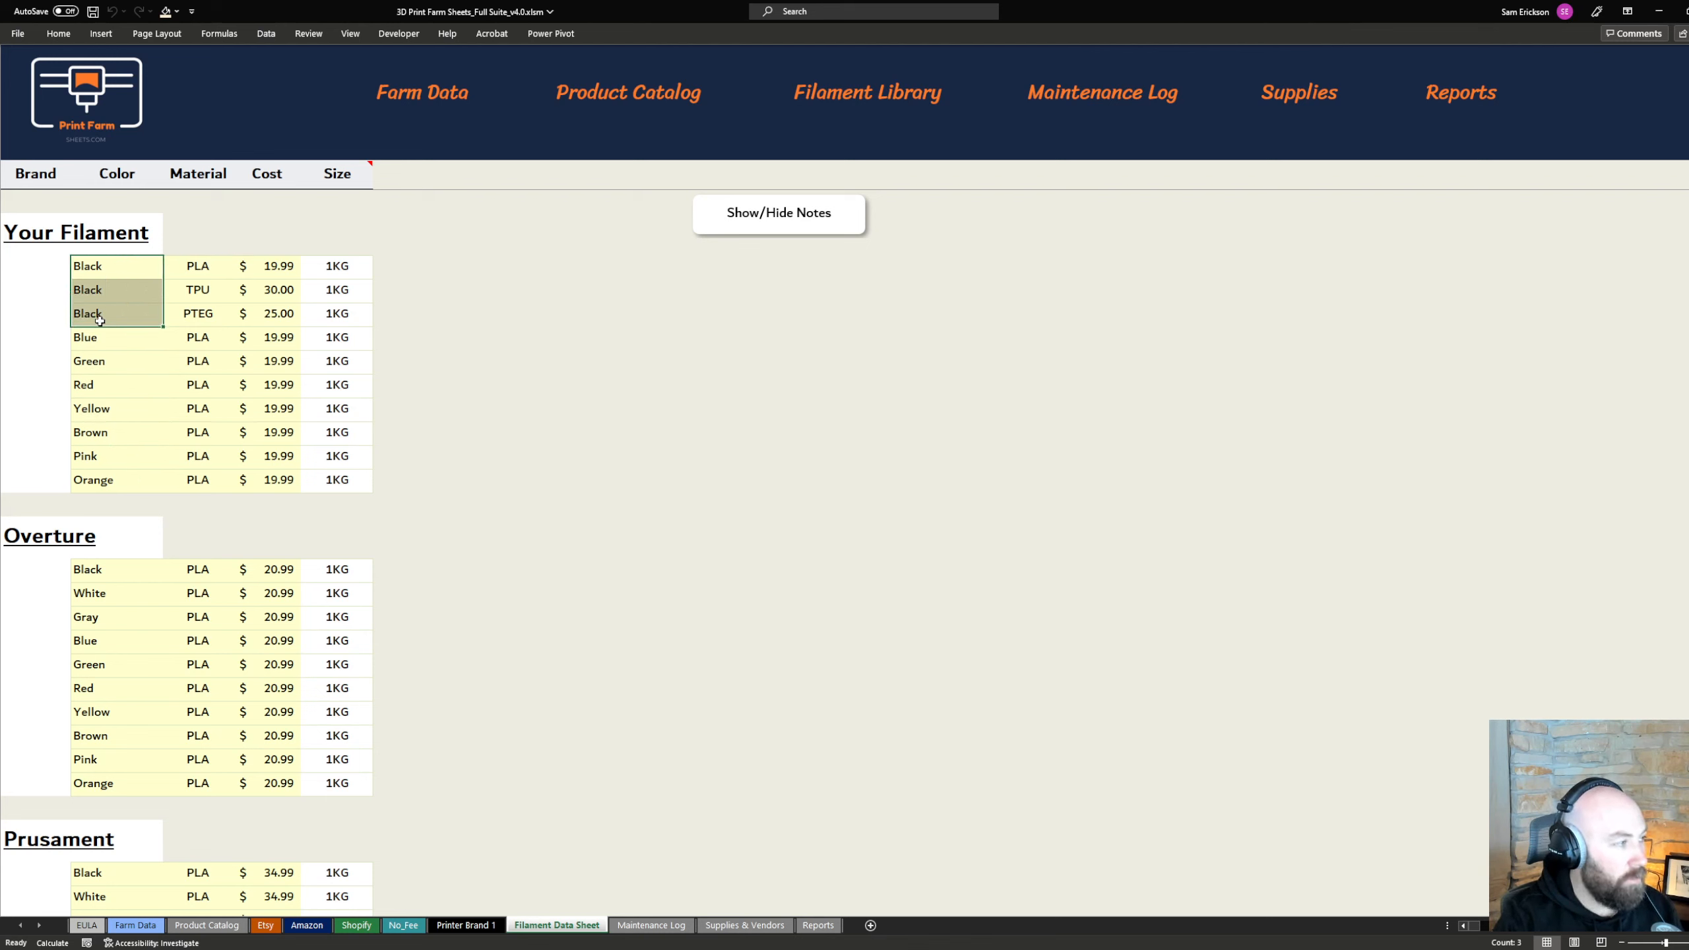
pyautogui.click(197, 265)
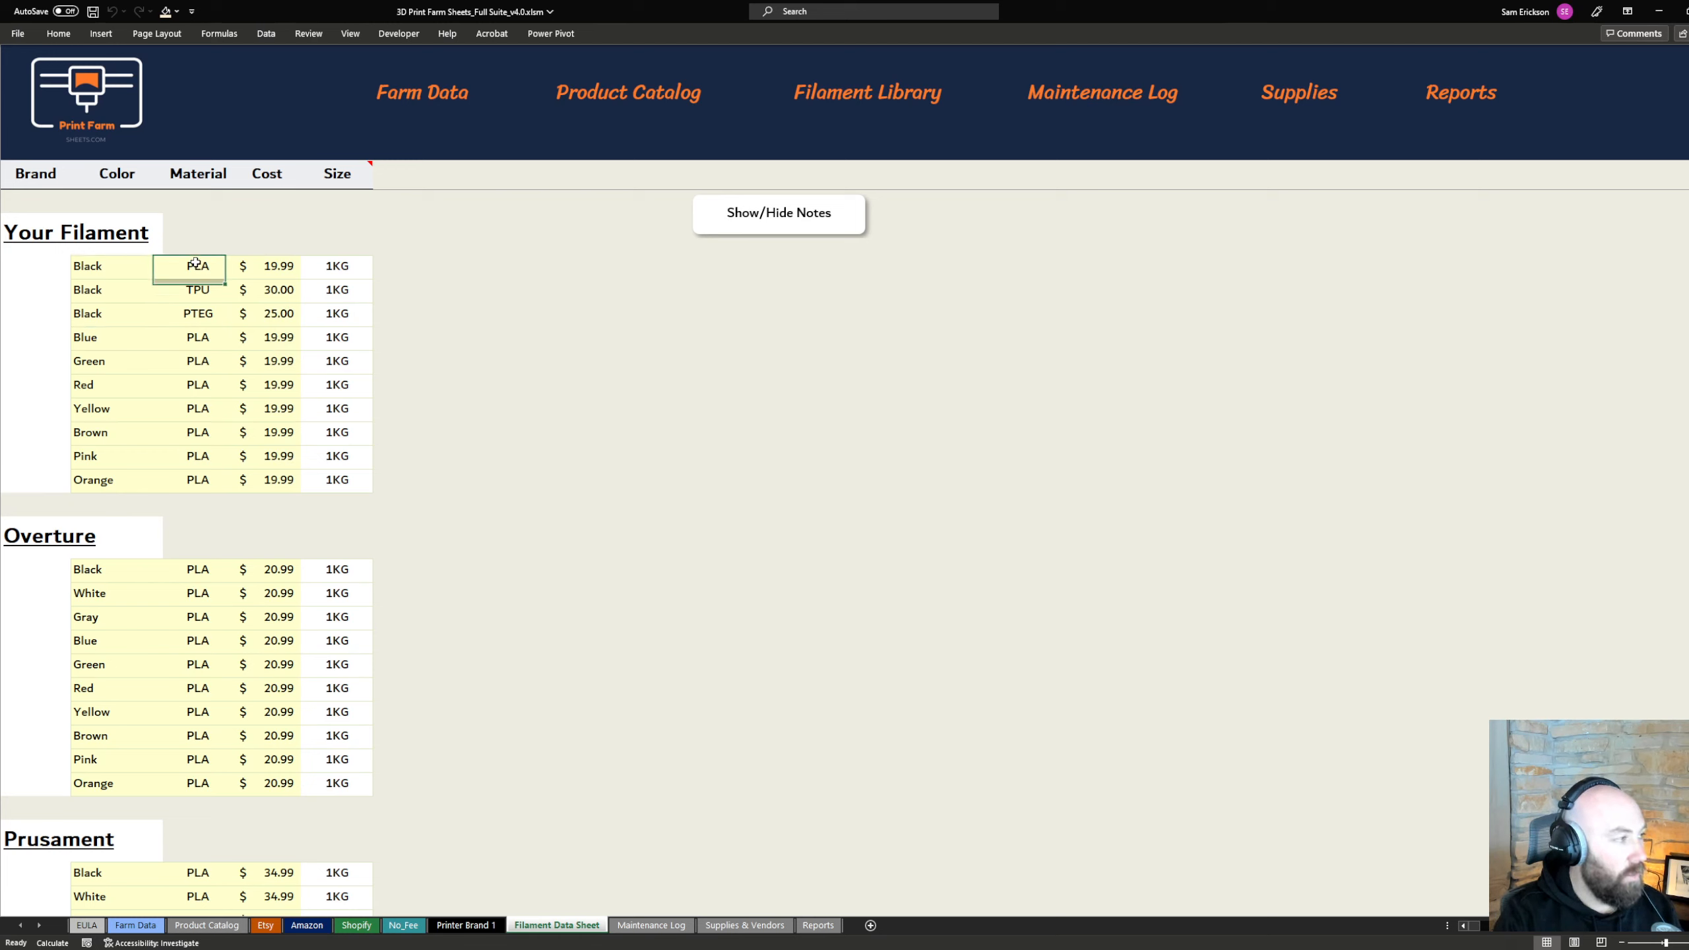
pyautogui.click(214, 291)
pyautogui.click(225, 312)
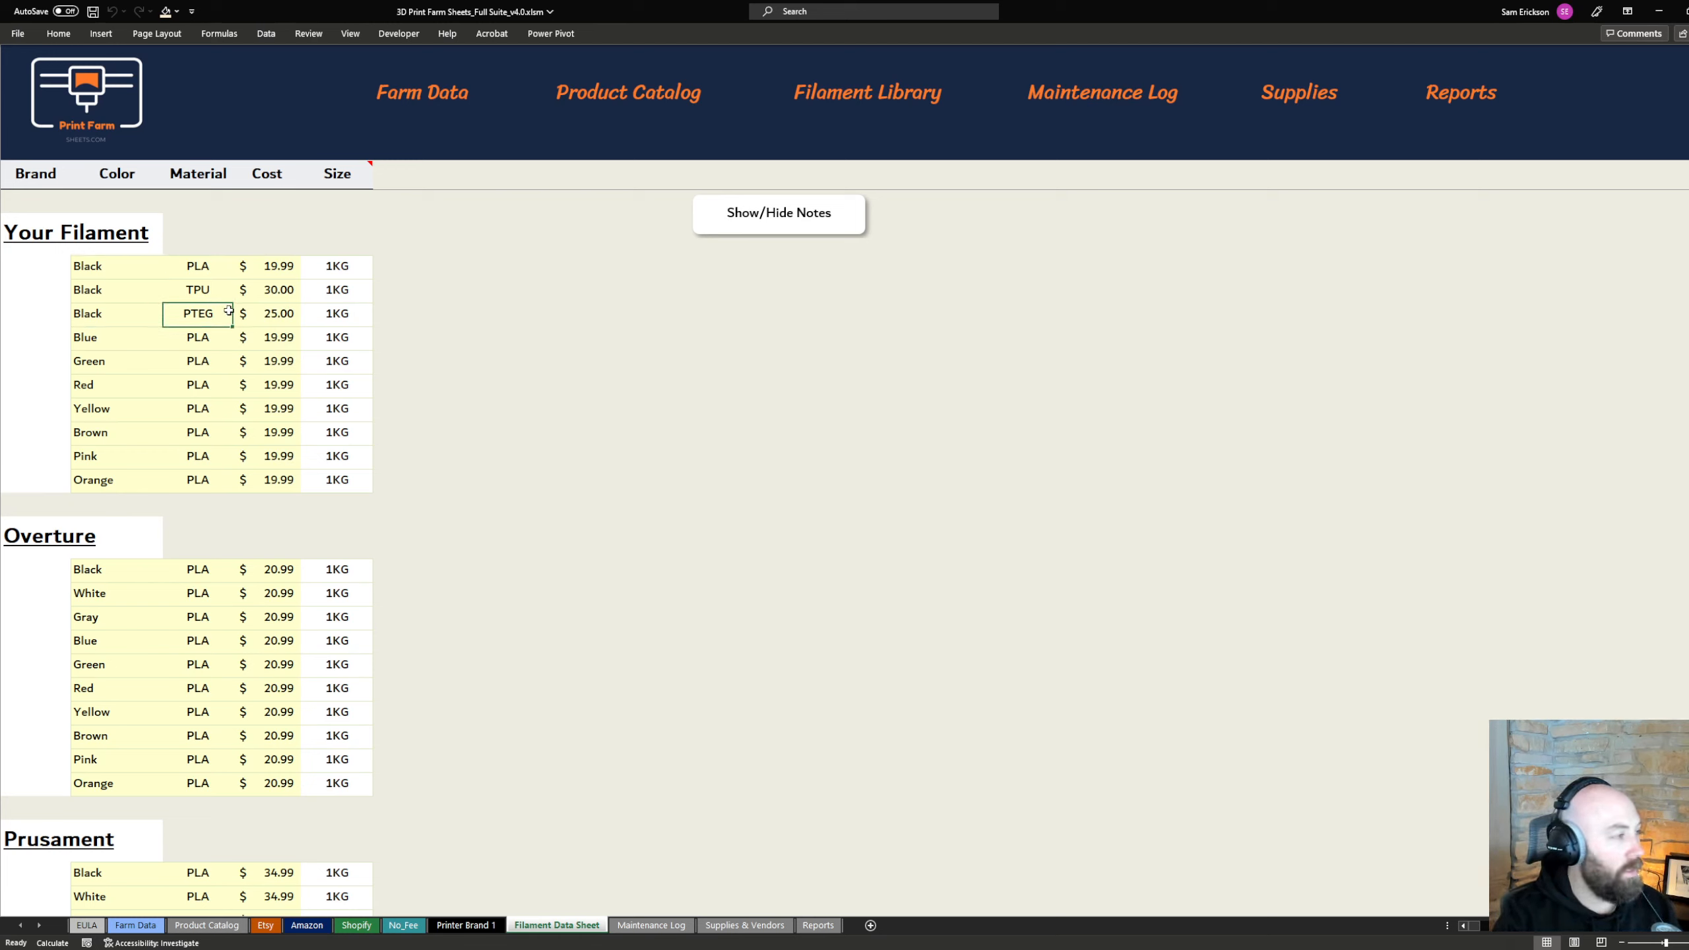
pyautogui.click(258, 268)
pyautogui.click(261, 291)
pyautogui.click(260, 311)
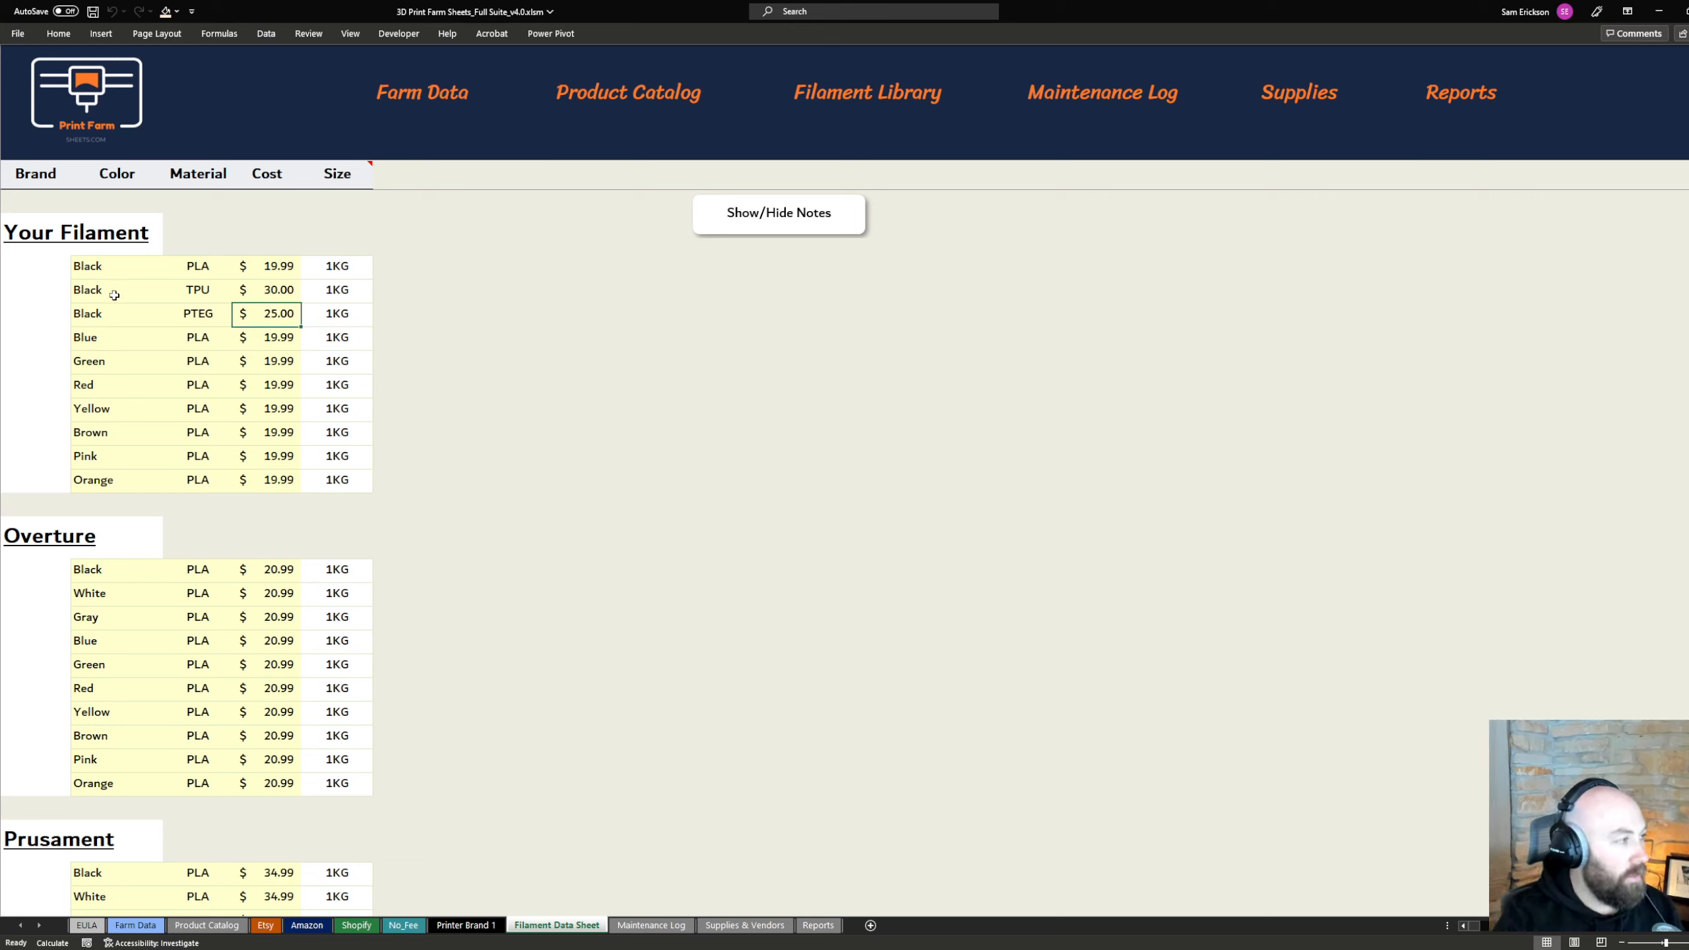
pyautogui.moveTo(112, 272); pyautogui.dragTo(108, 480)
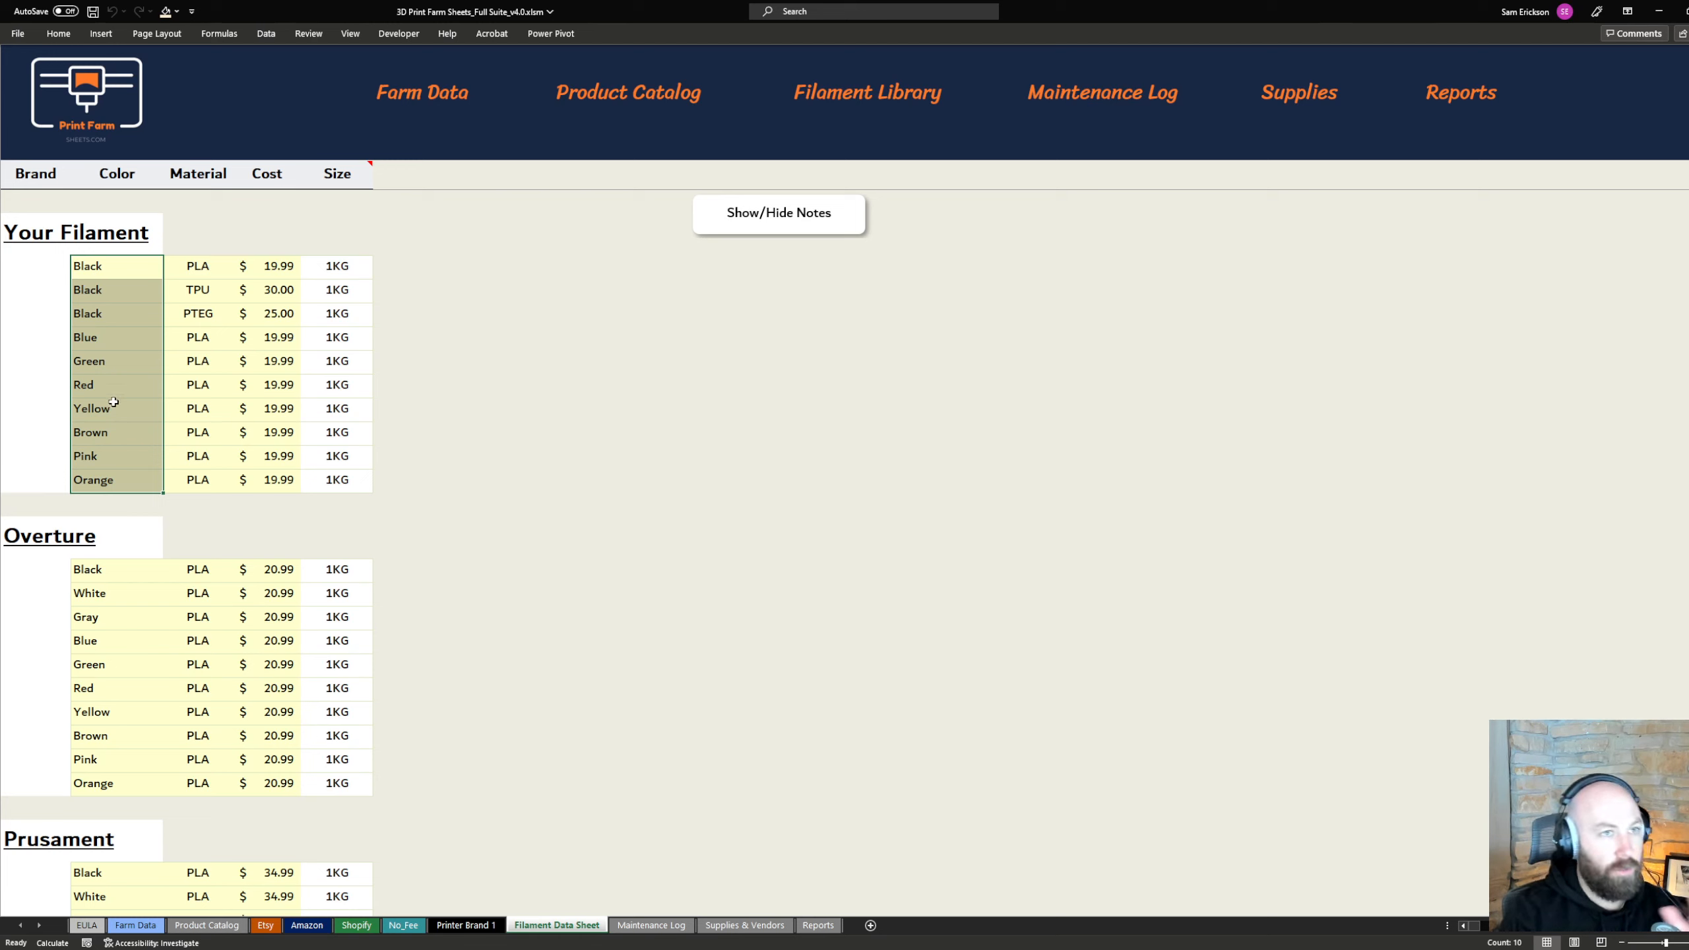
pyautogui.click(209, 274)
pyautogui.click(112, 288)
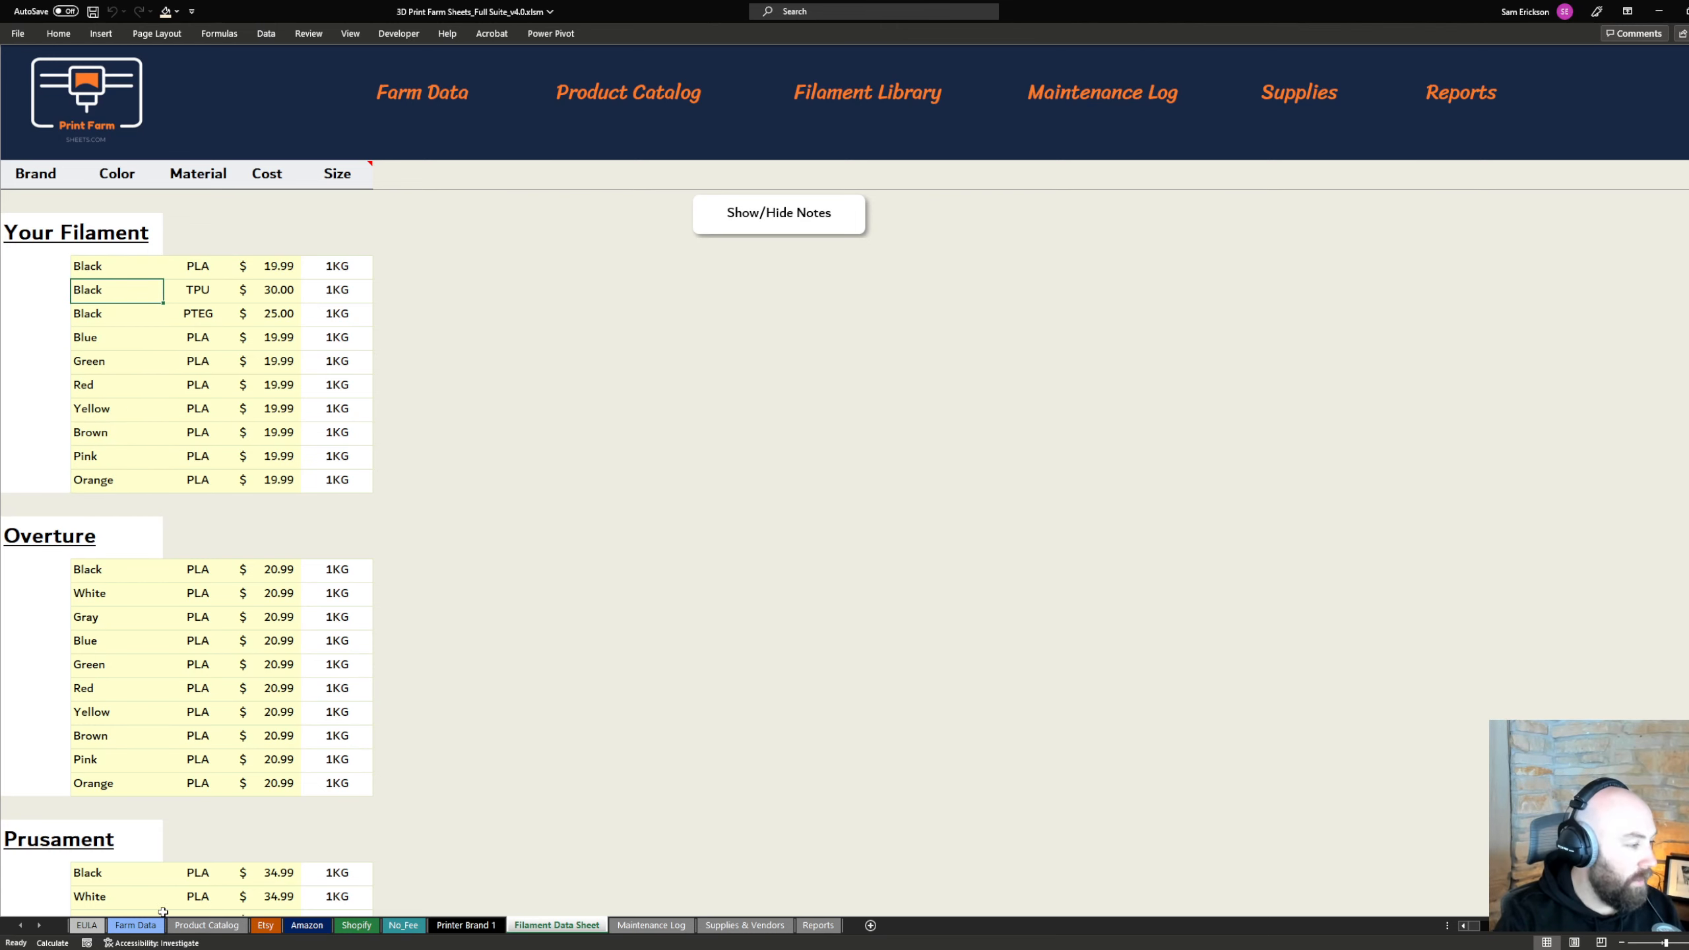
# Look over the Farm Data and Printer Brand 1 sheets, finishing on the Filament Data Sheet.
pyautogui.click(135, 925)
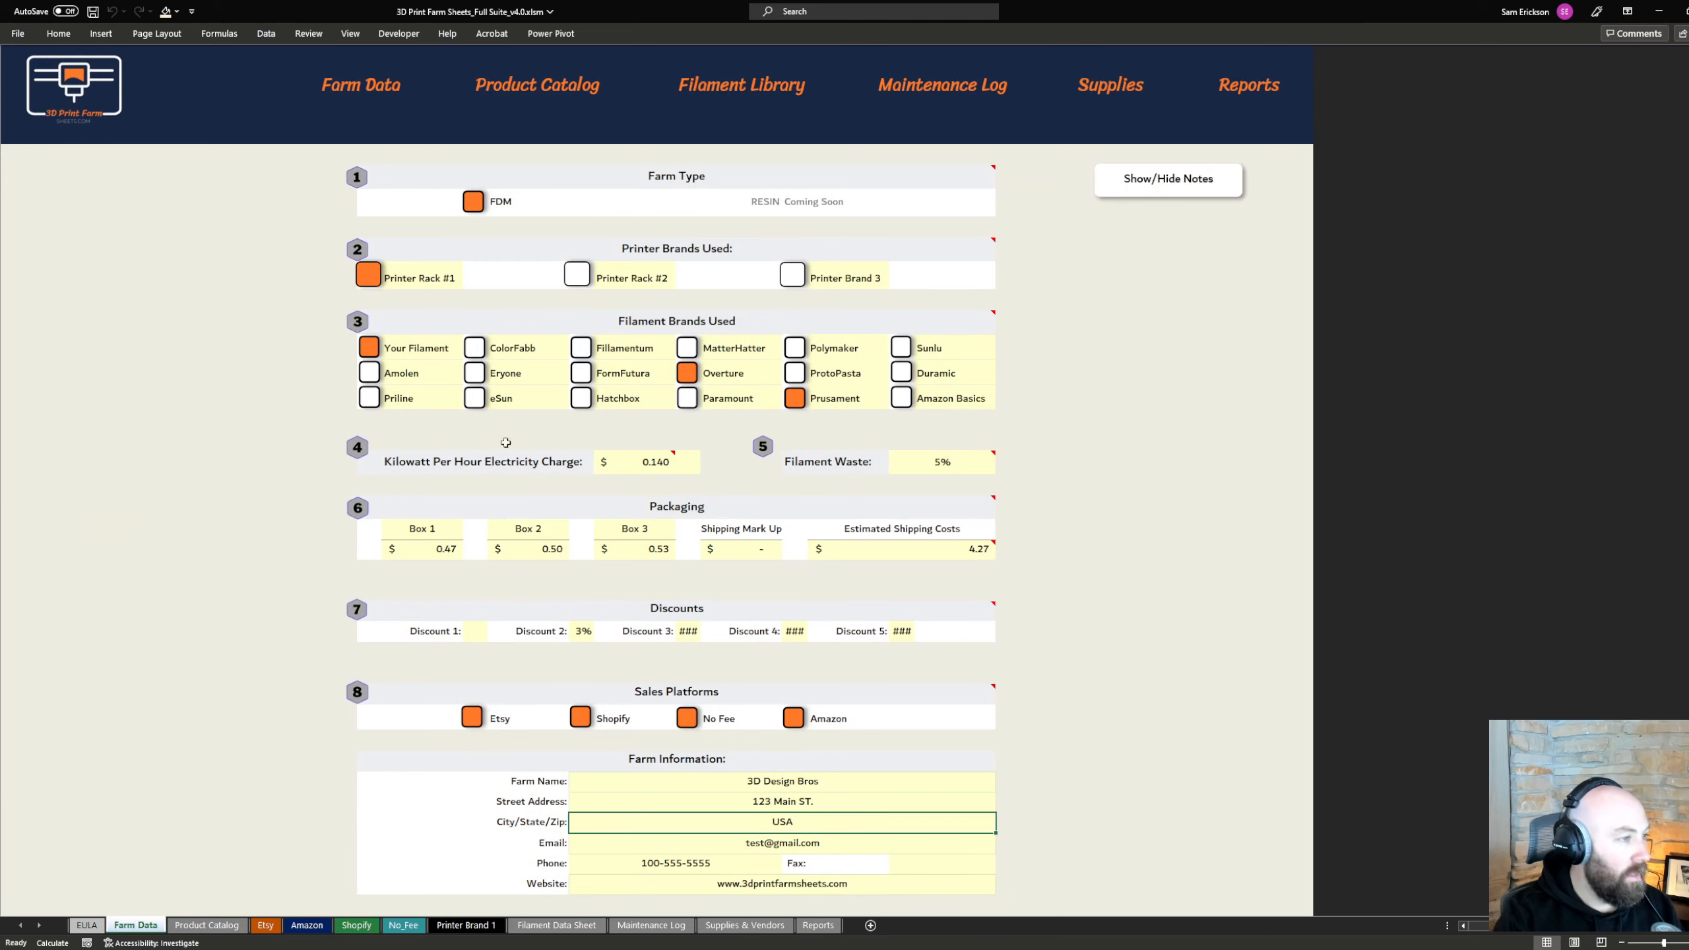
pyautogui.click(466, 925)
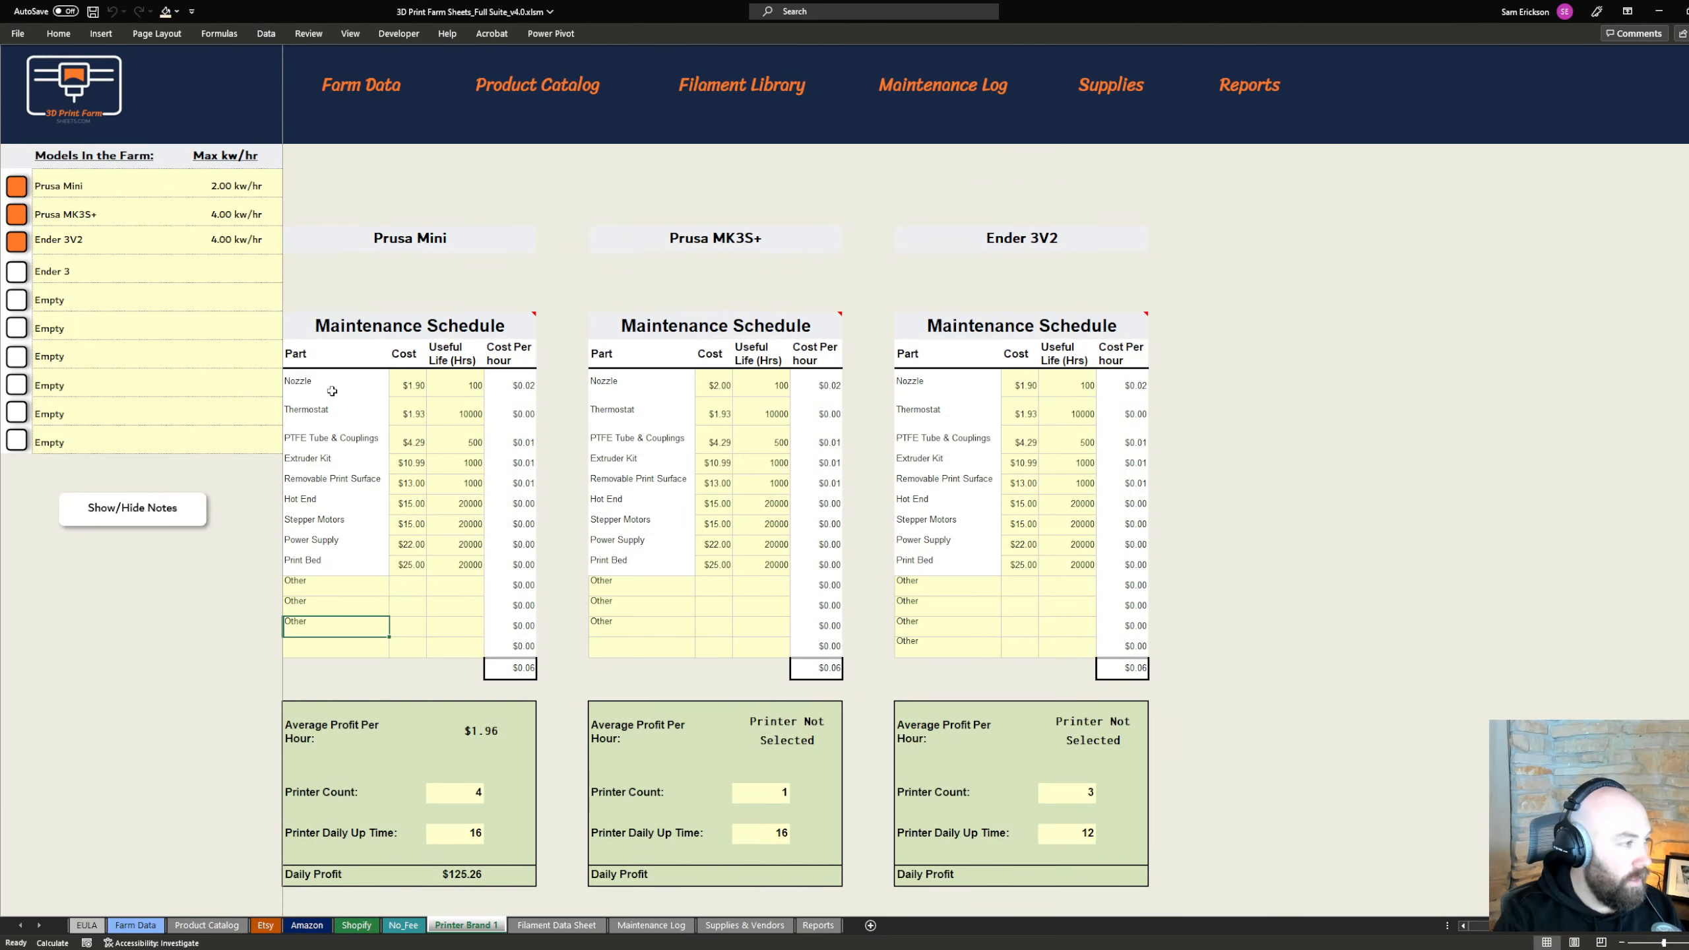
pyautogui.click(557, 925)
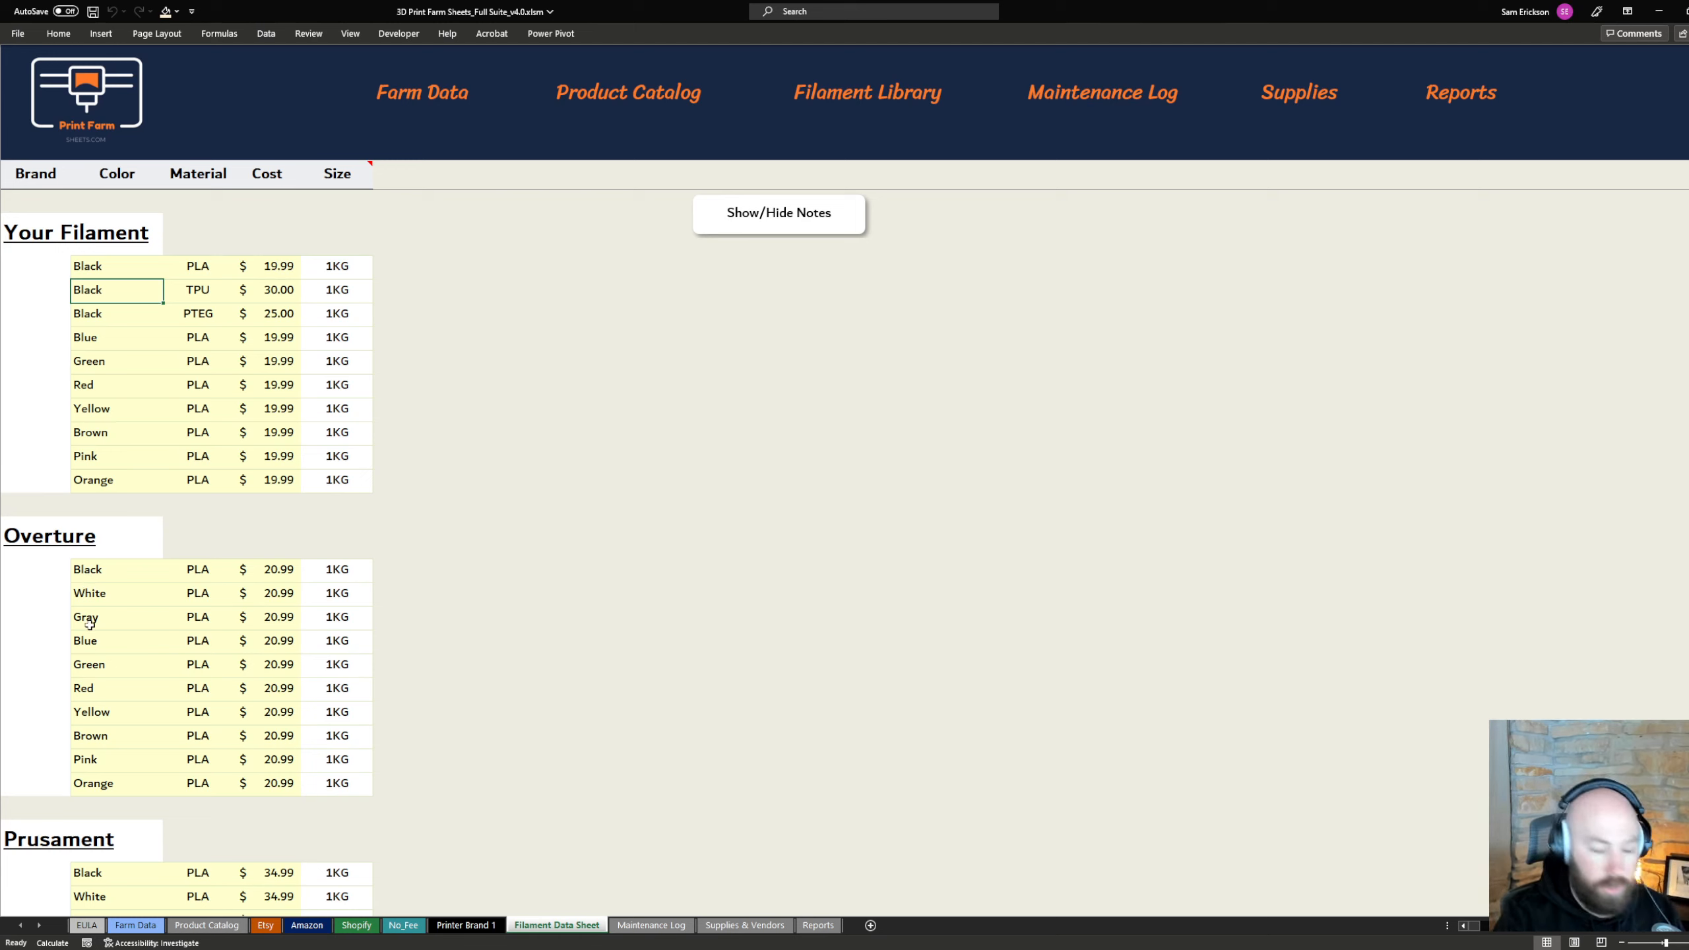
# Rename the Your Filament brand to Overture on the Farm Data sheet.
pyautogui.click(134, 925)
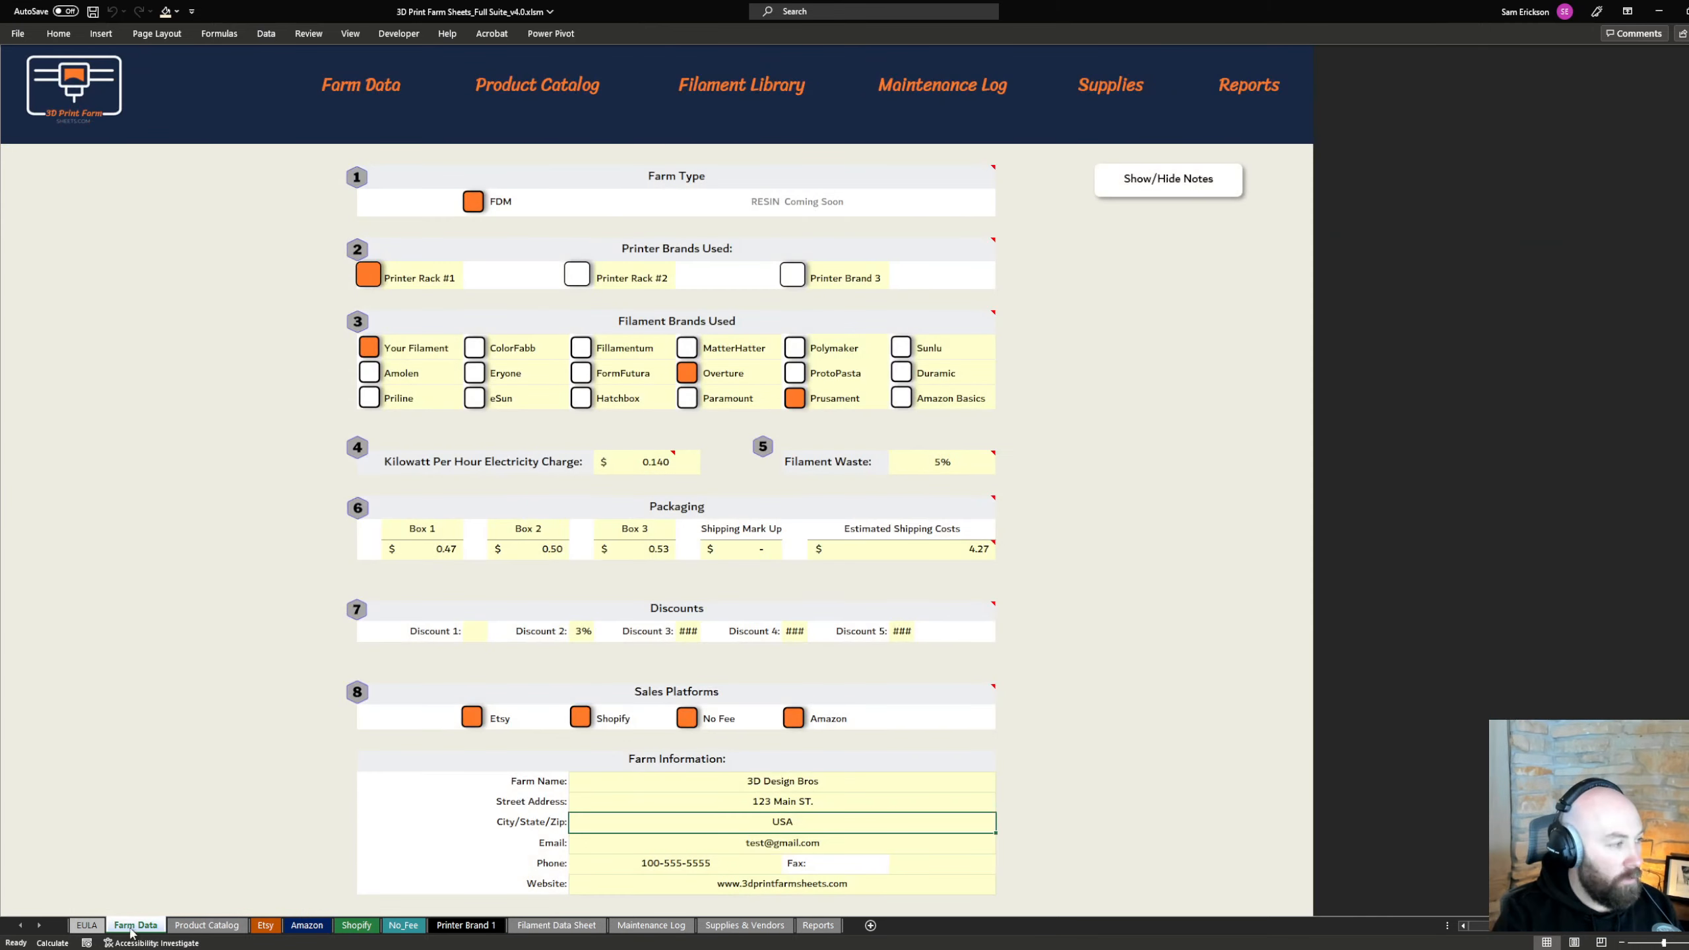
pyautogui.click(417, 346)
pyautogui.write('Ov')
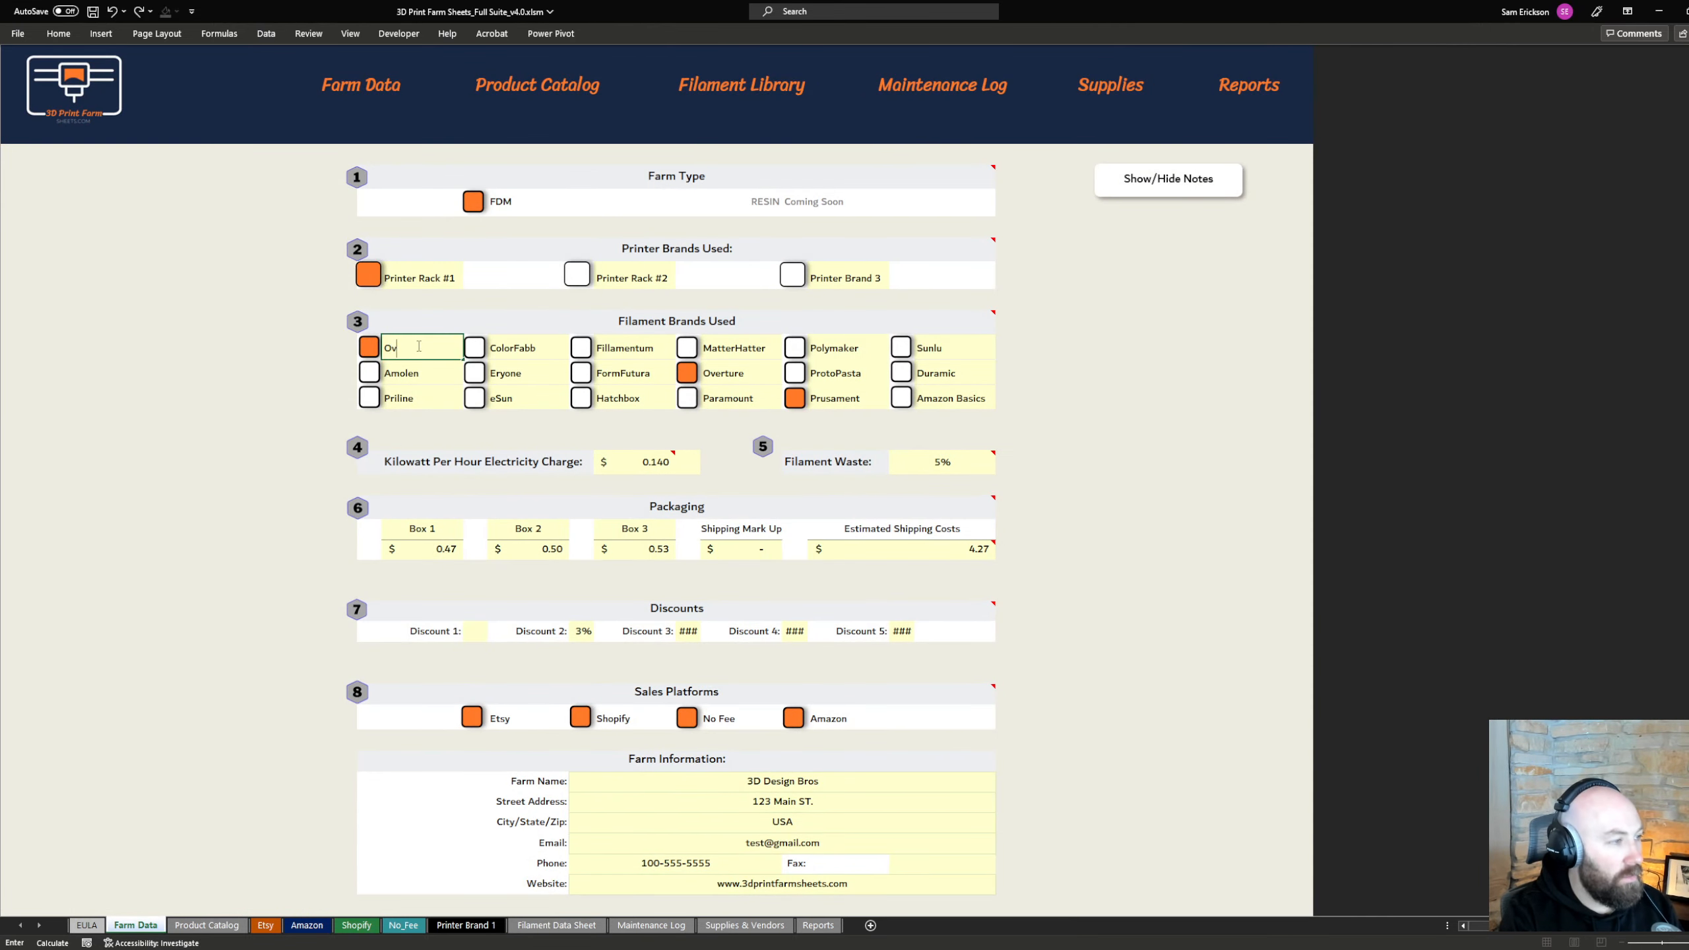
pyautogui.write('erture')
pyautogui.press('Return')
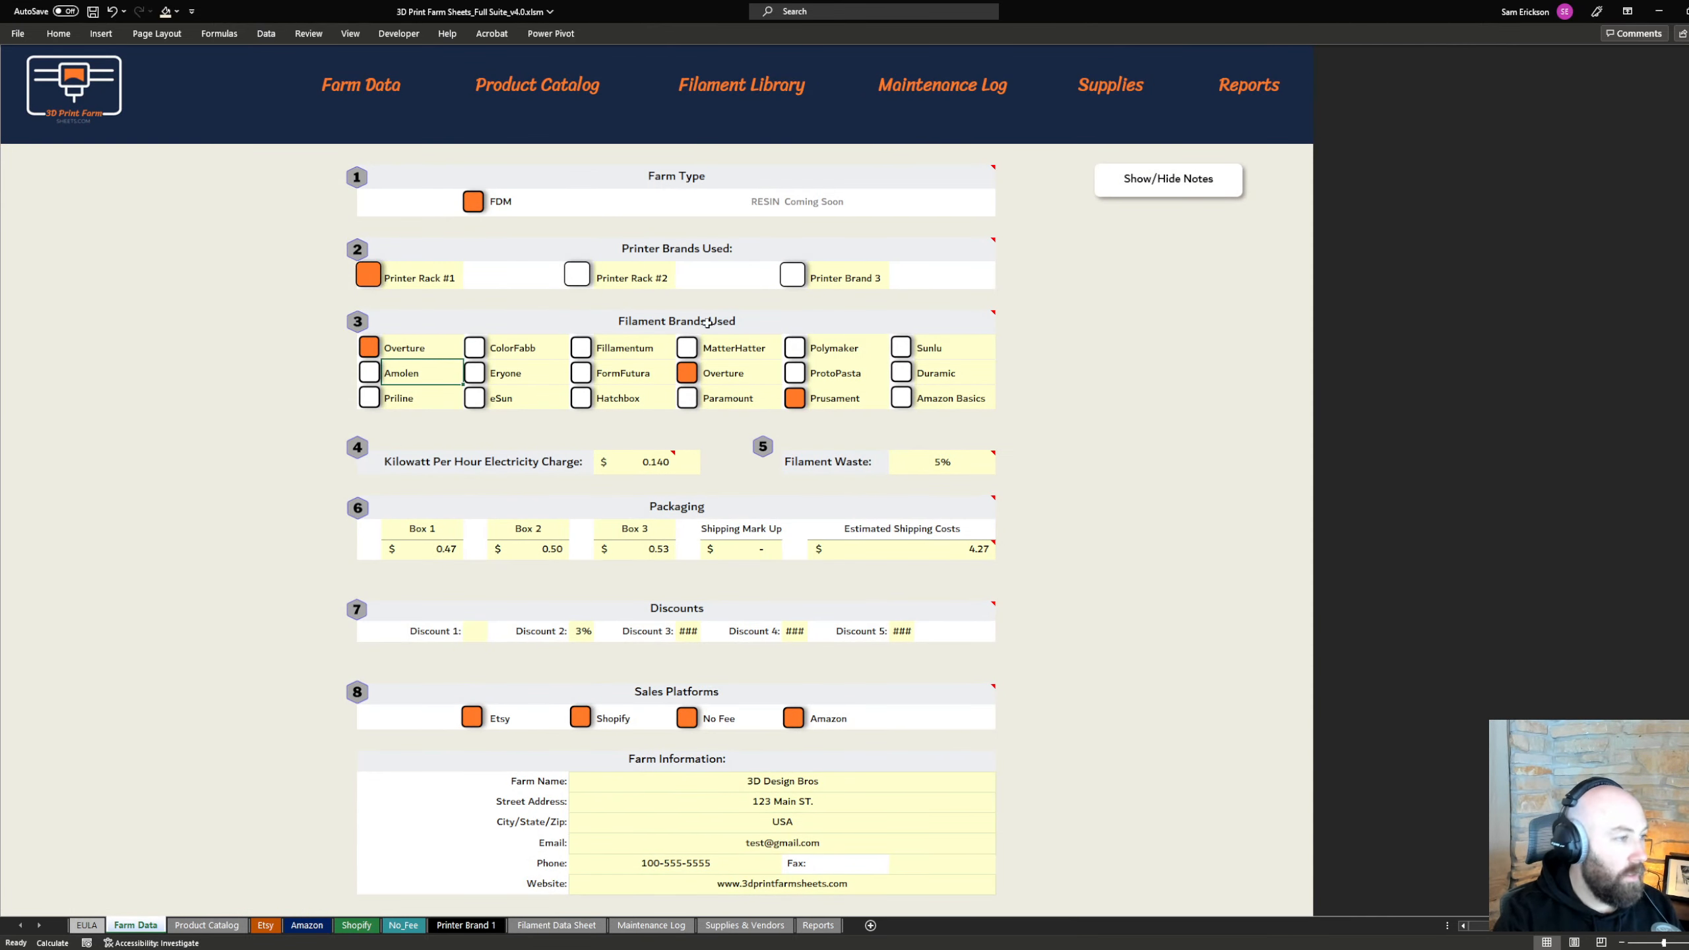
# Enable the Amolen filament brand, rename it Overture, and check the brand headings in the Filament Data Sheet.
pyautogui.click(377, 377)
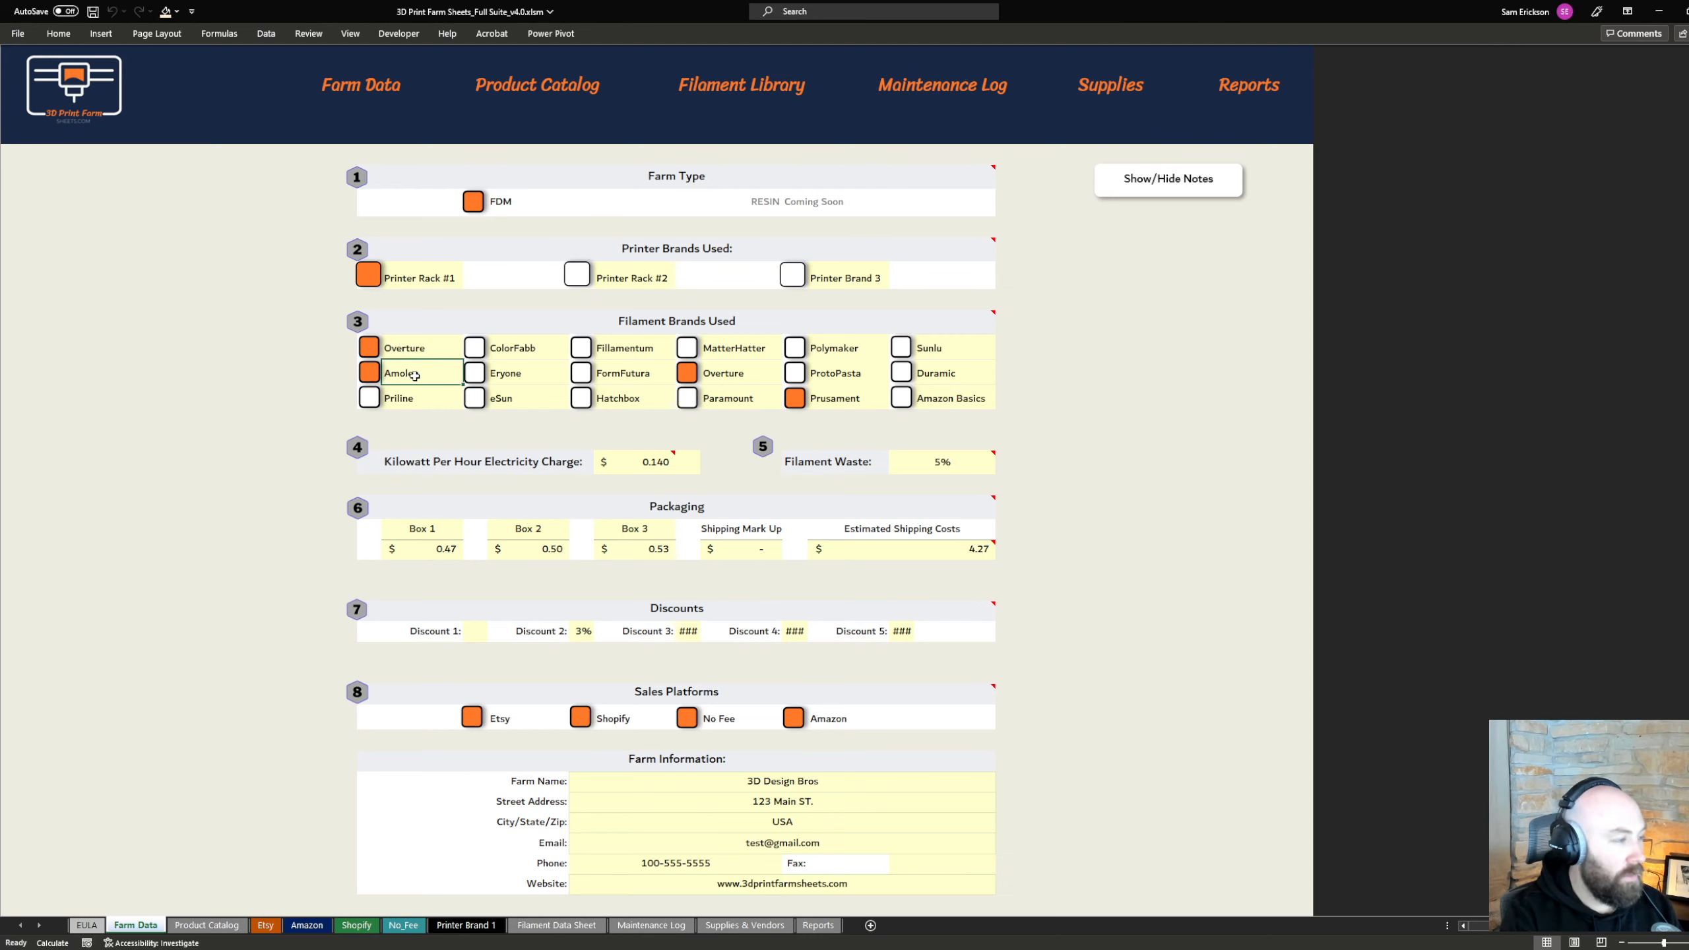
pyautogui.write('Overture')
pyautogui.press('Return')
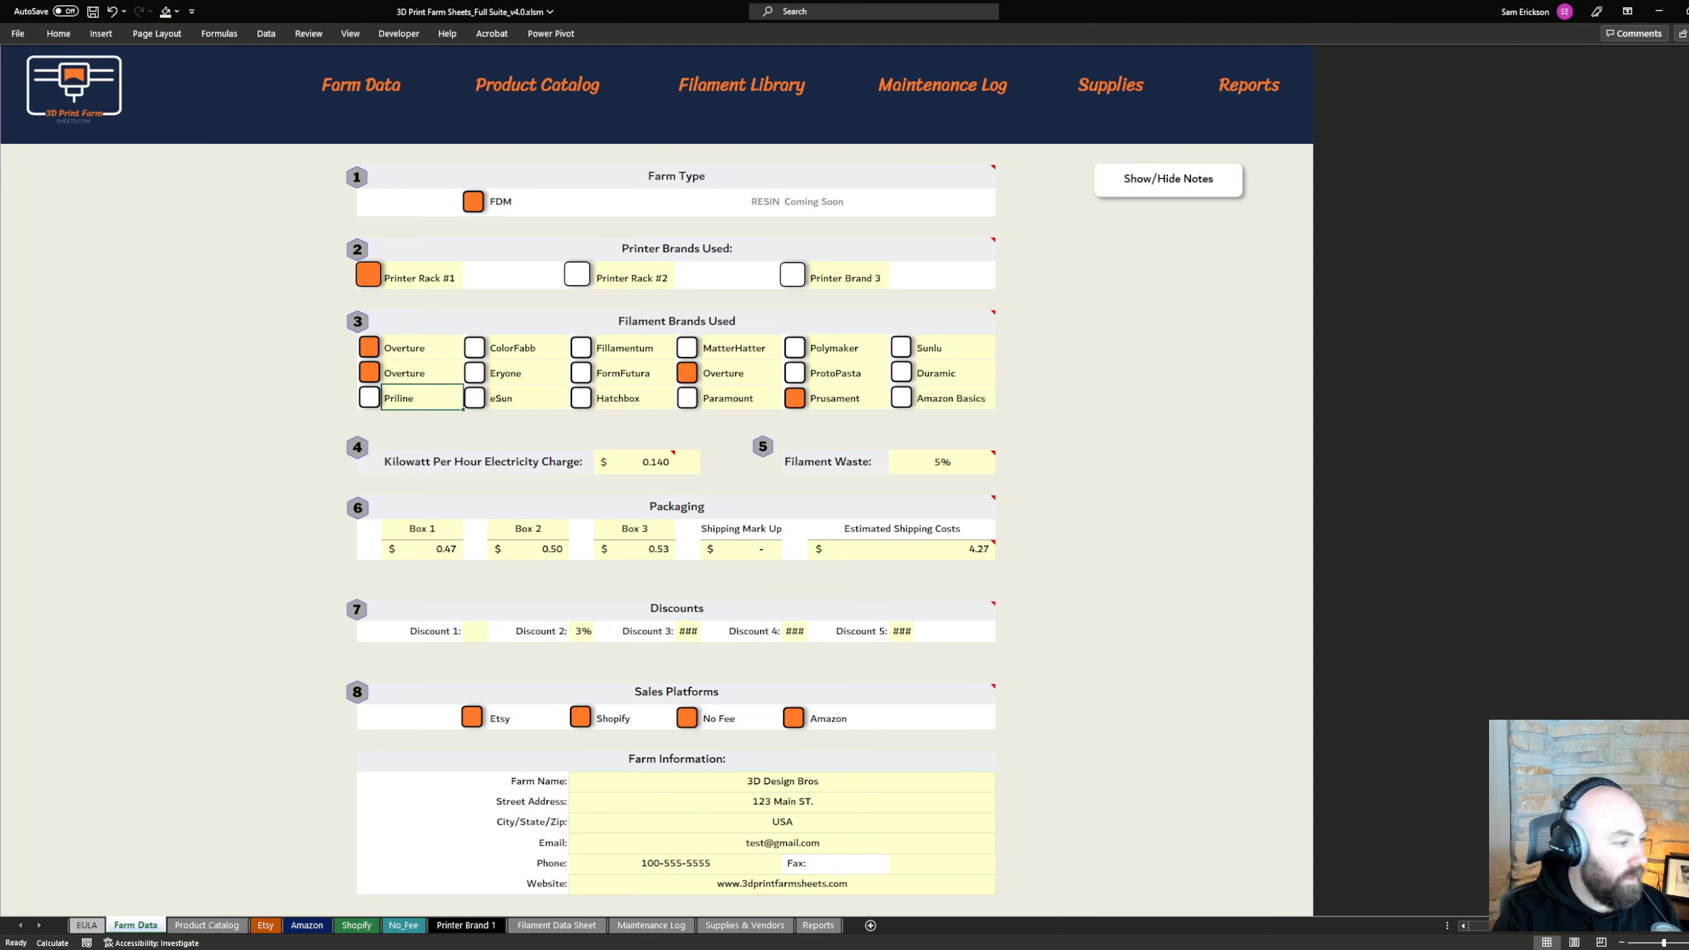
pyautogui.click(571, 927)
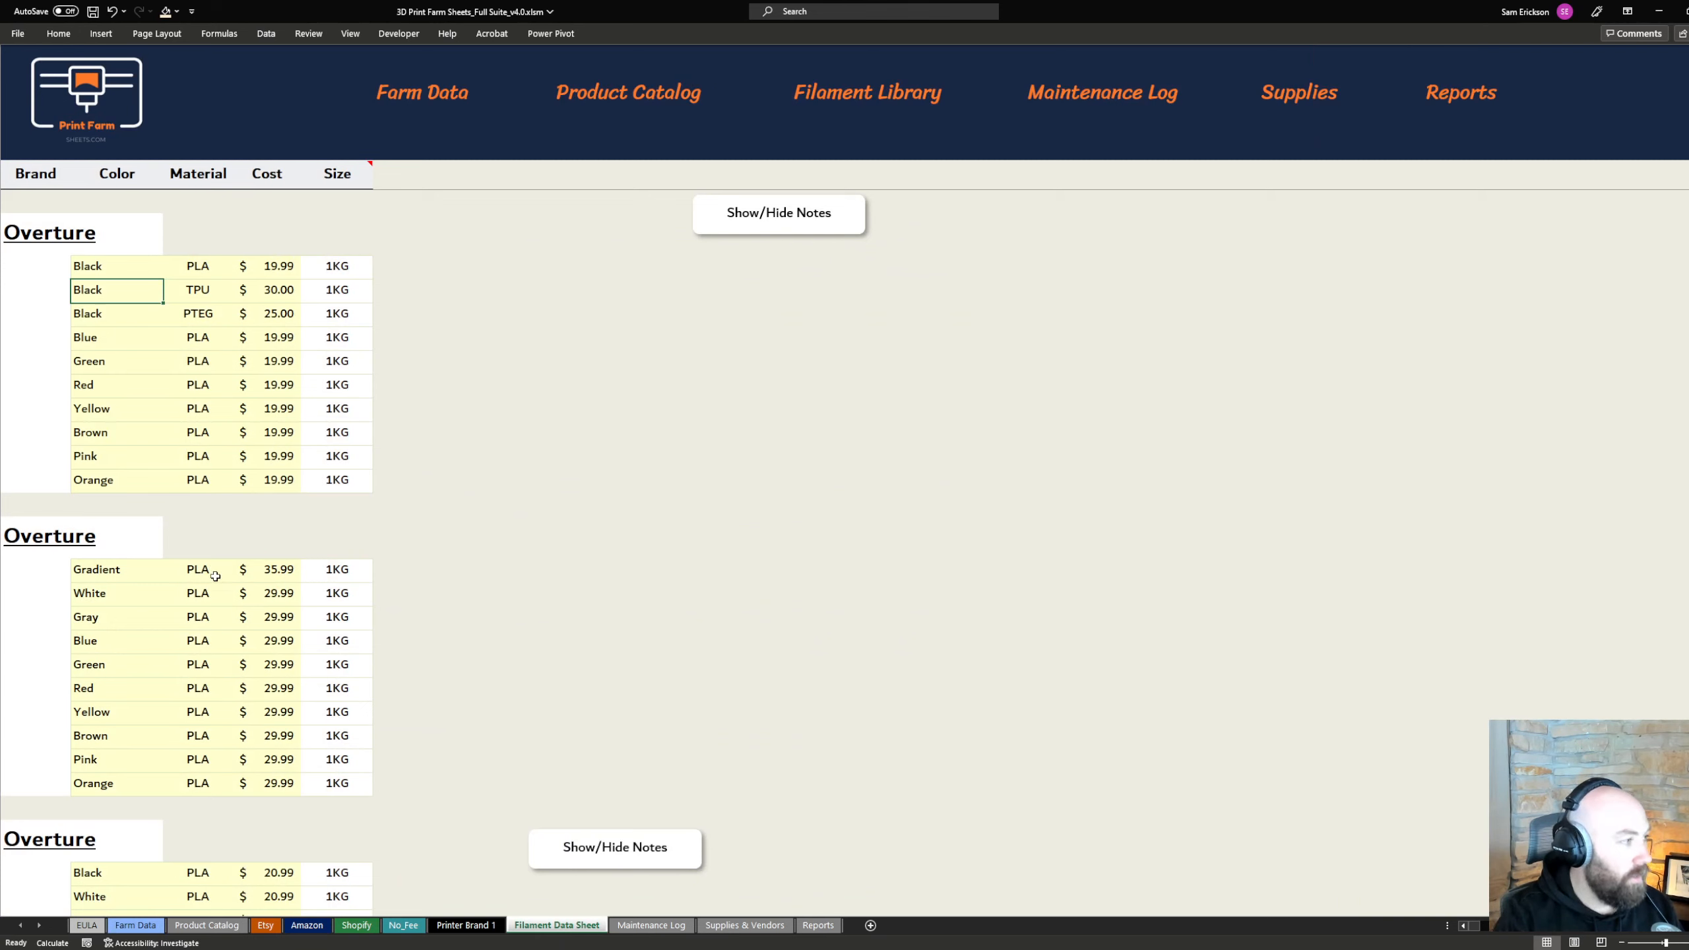
pyautogui.click(116, 537)
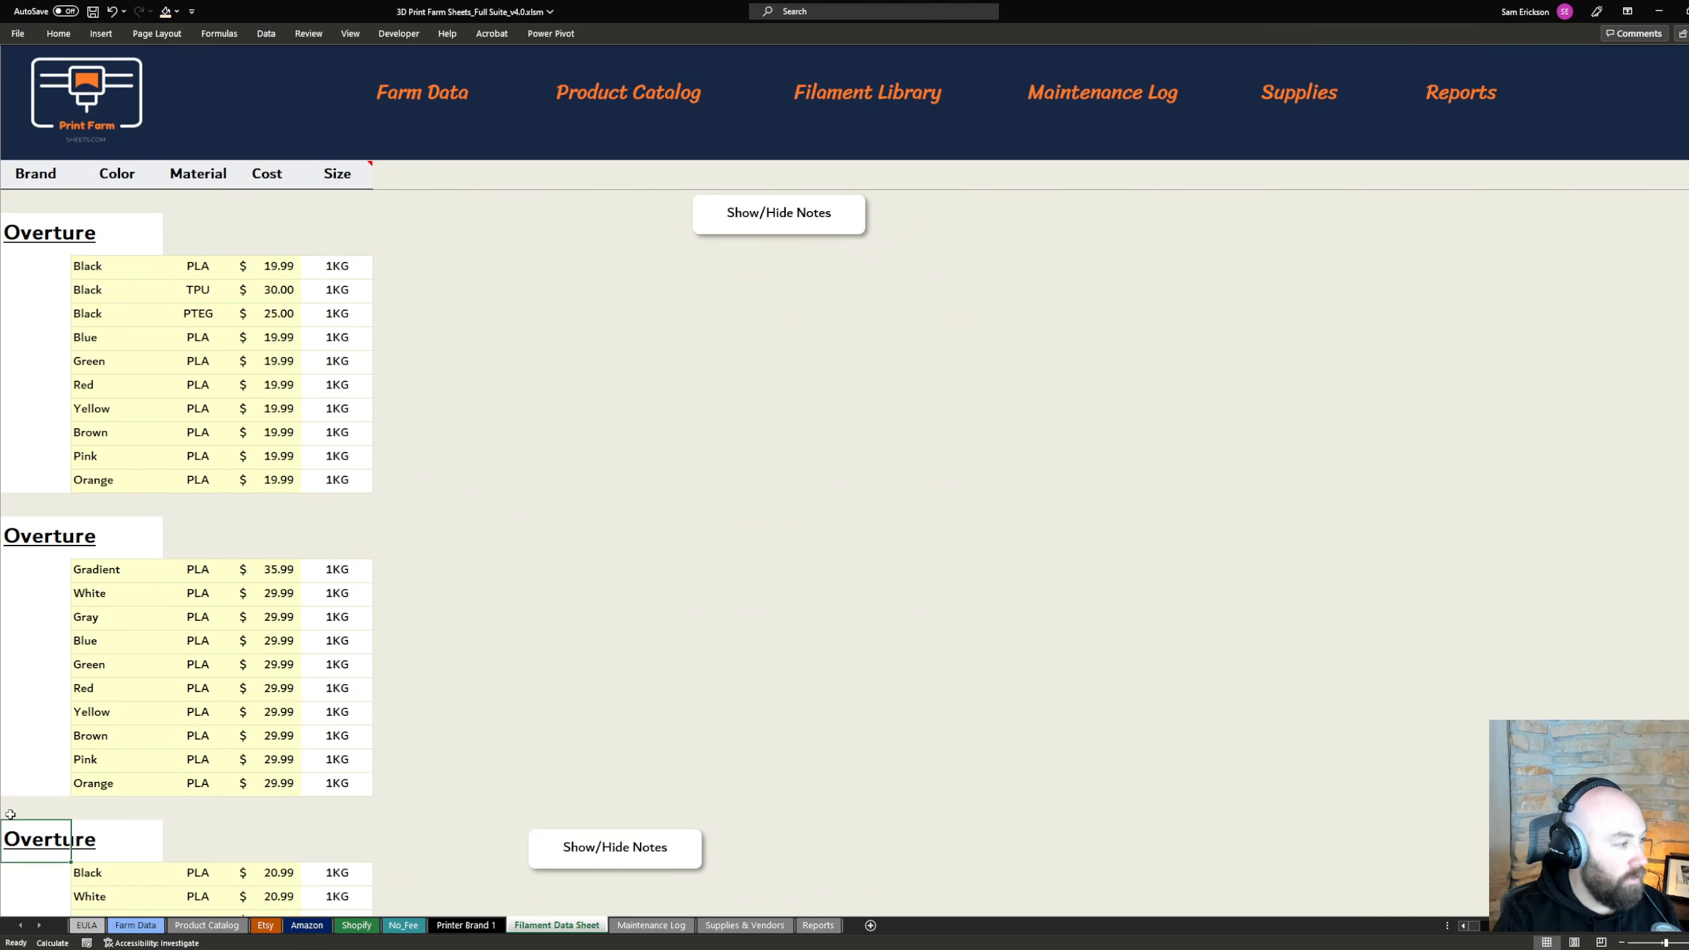
# Rename the first filament brand on the Farm Data sheet to Overture PLA.
pyautogui.click(135, 925)
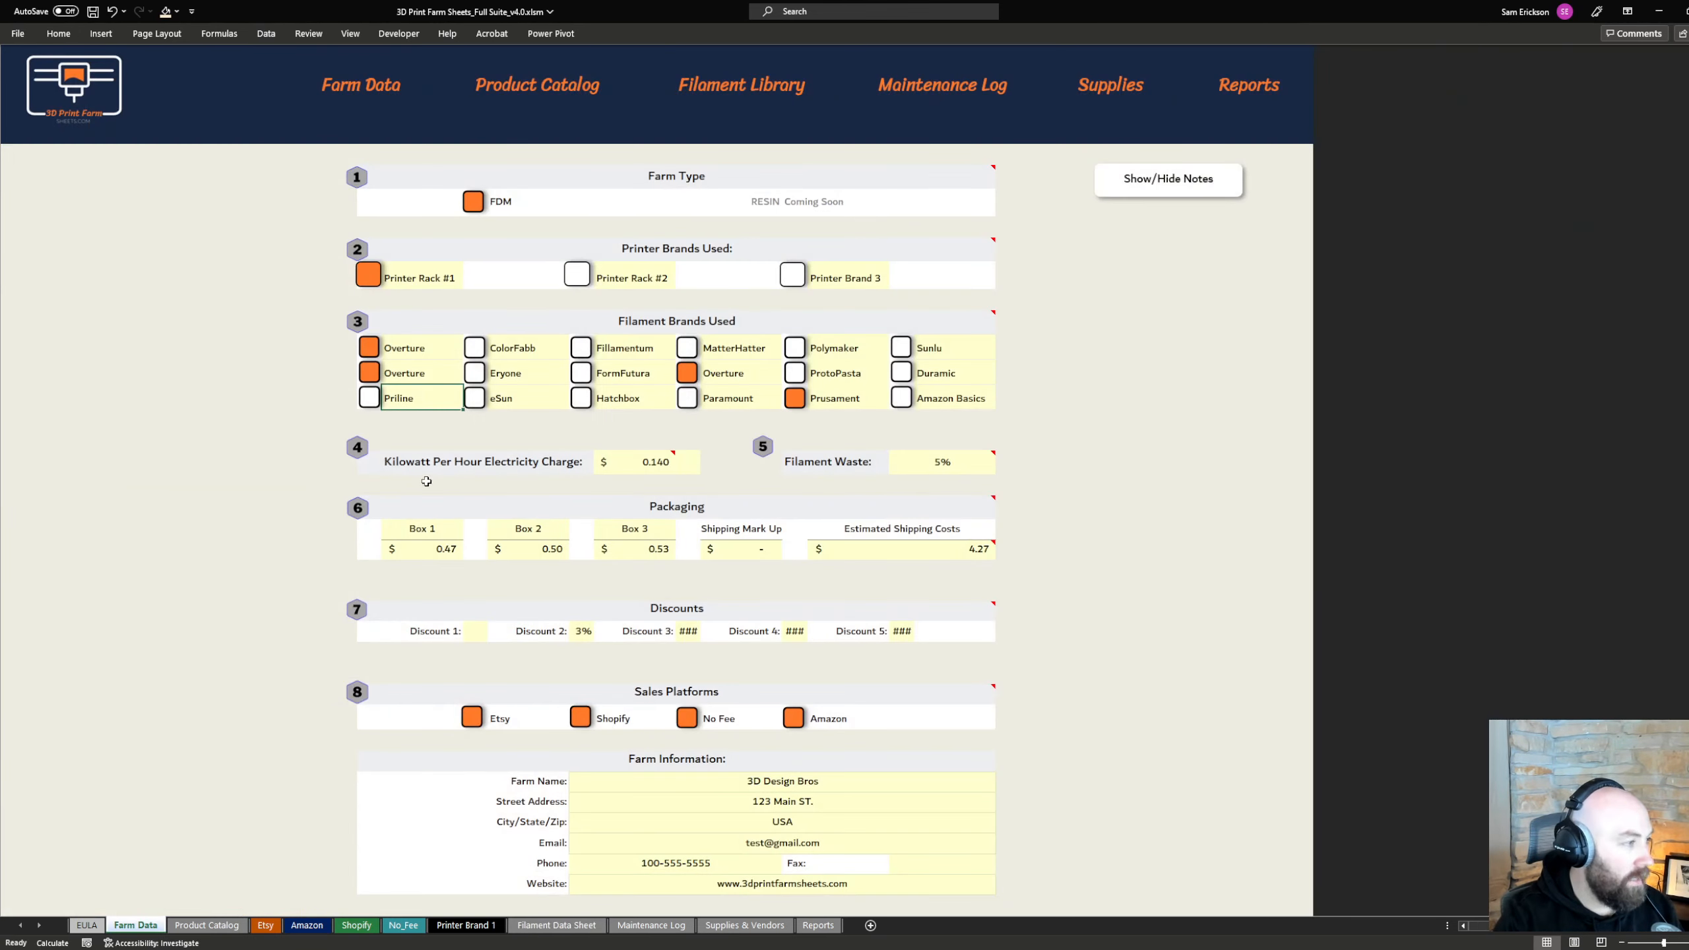
pyautogui.click(436, 345)
pyautogui.doubleClick(430, 347)
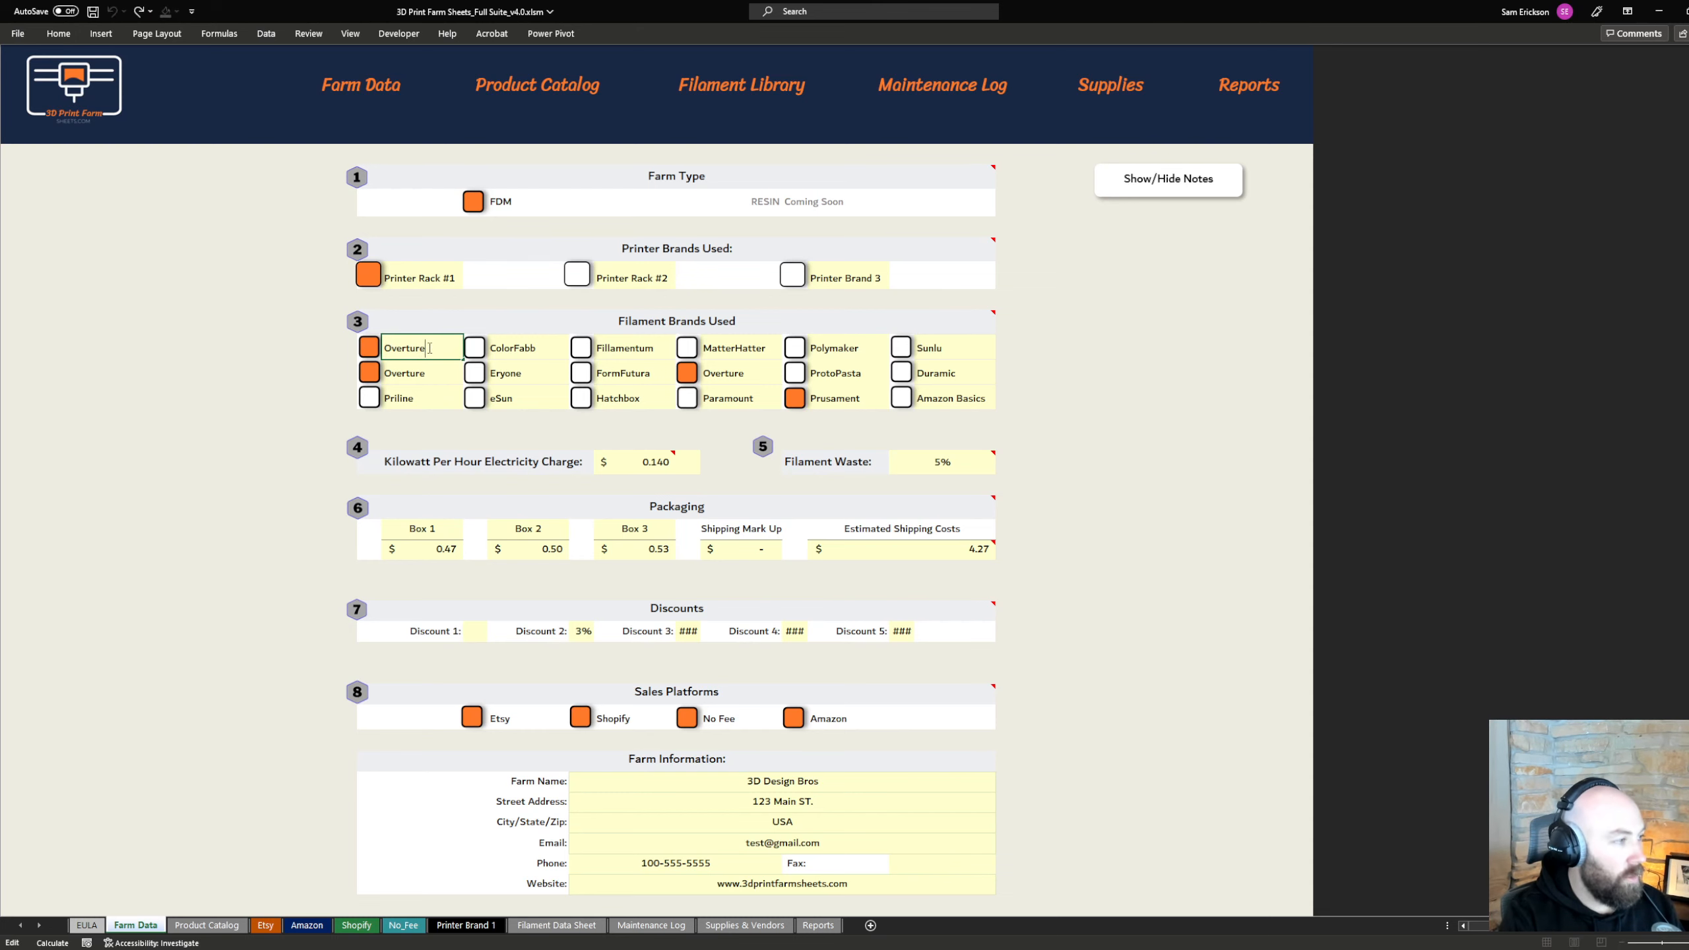
pyautogui.write('PLA')
pyautogui.press('Return')
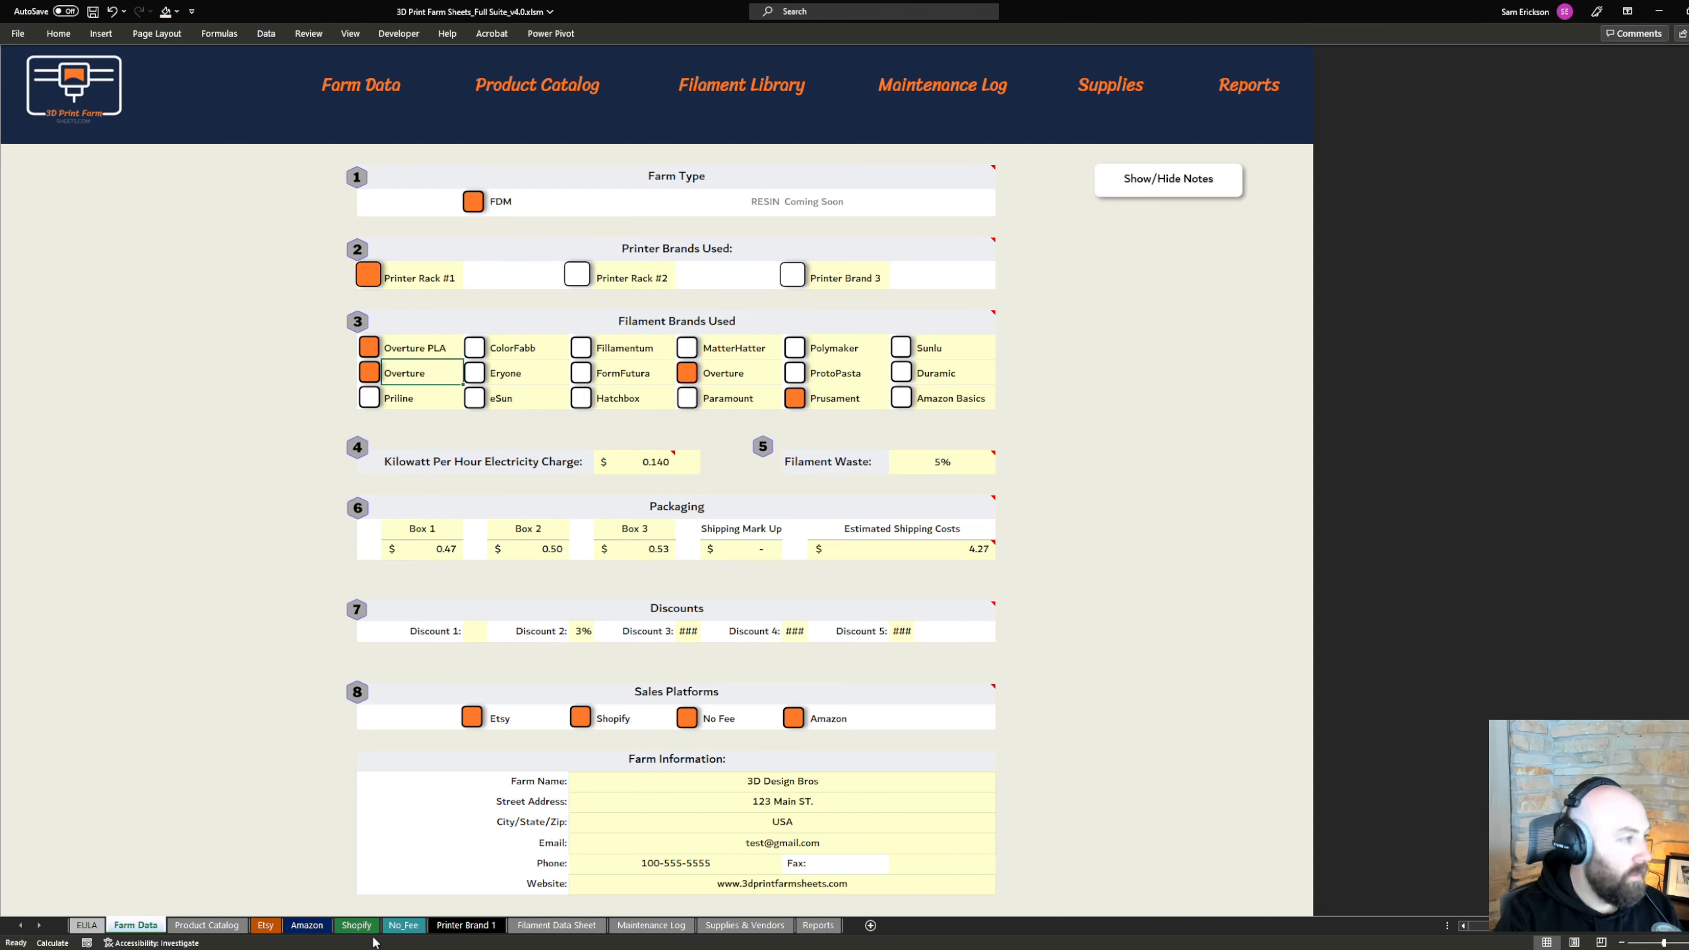
# Review the materials and costs under Overture PLA and the other brand sections in the Filament Data Sheet.
pyautogui.click(557, 925)
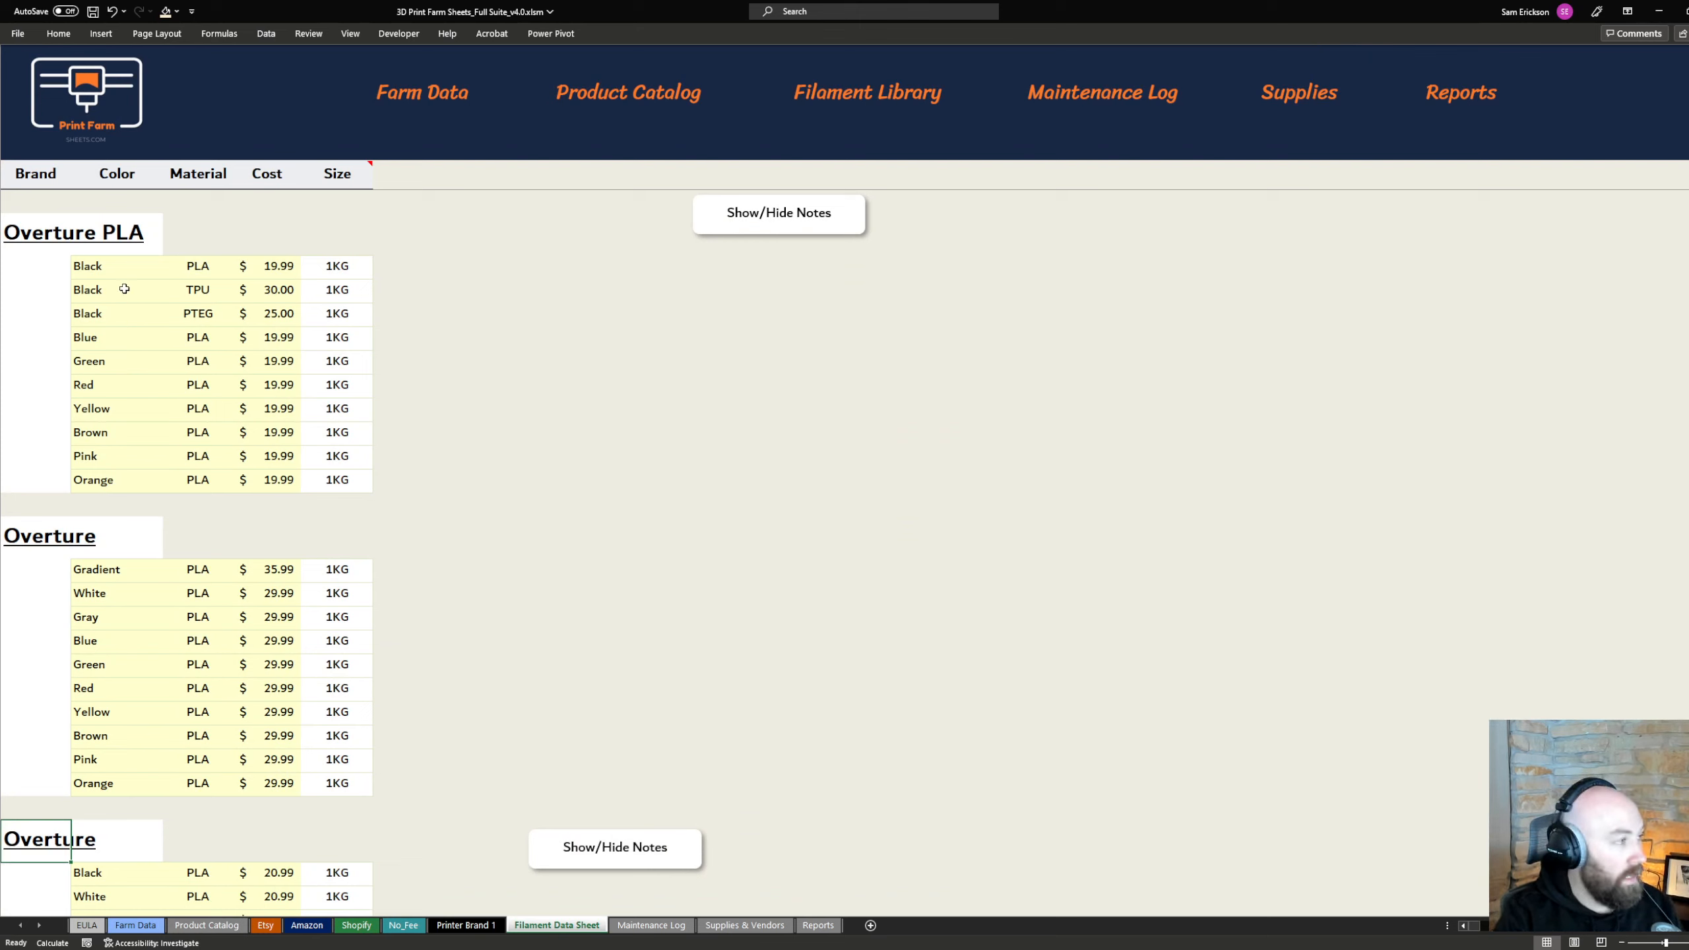
pyautogui.moveTo(198, 290); pyautogui.dragTo(197, 313)
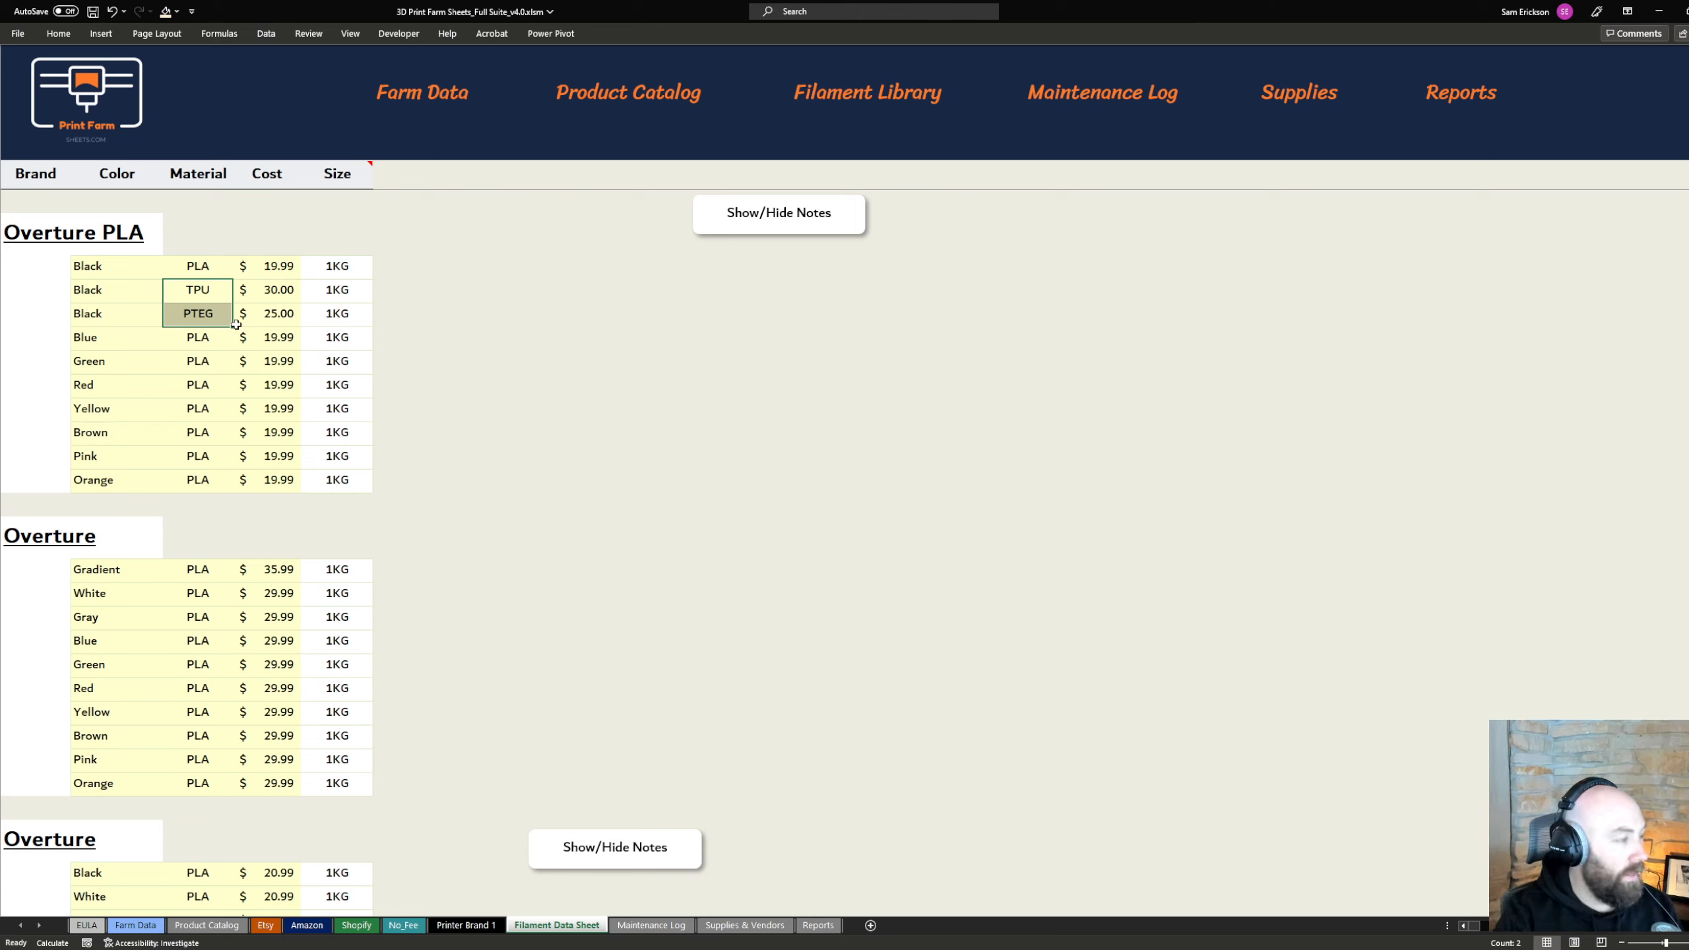
pyautogui.click(118, 271)
pyautogui.click(286, 271)
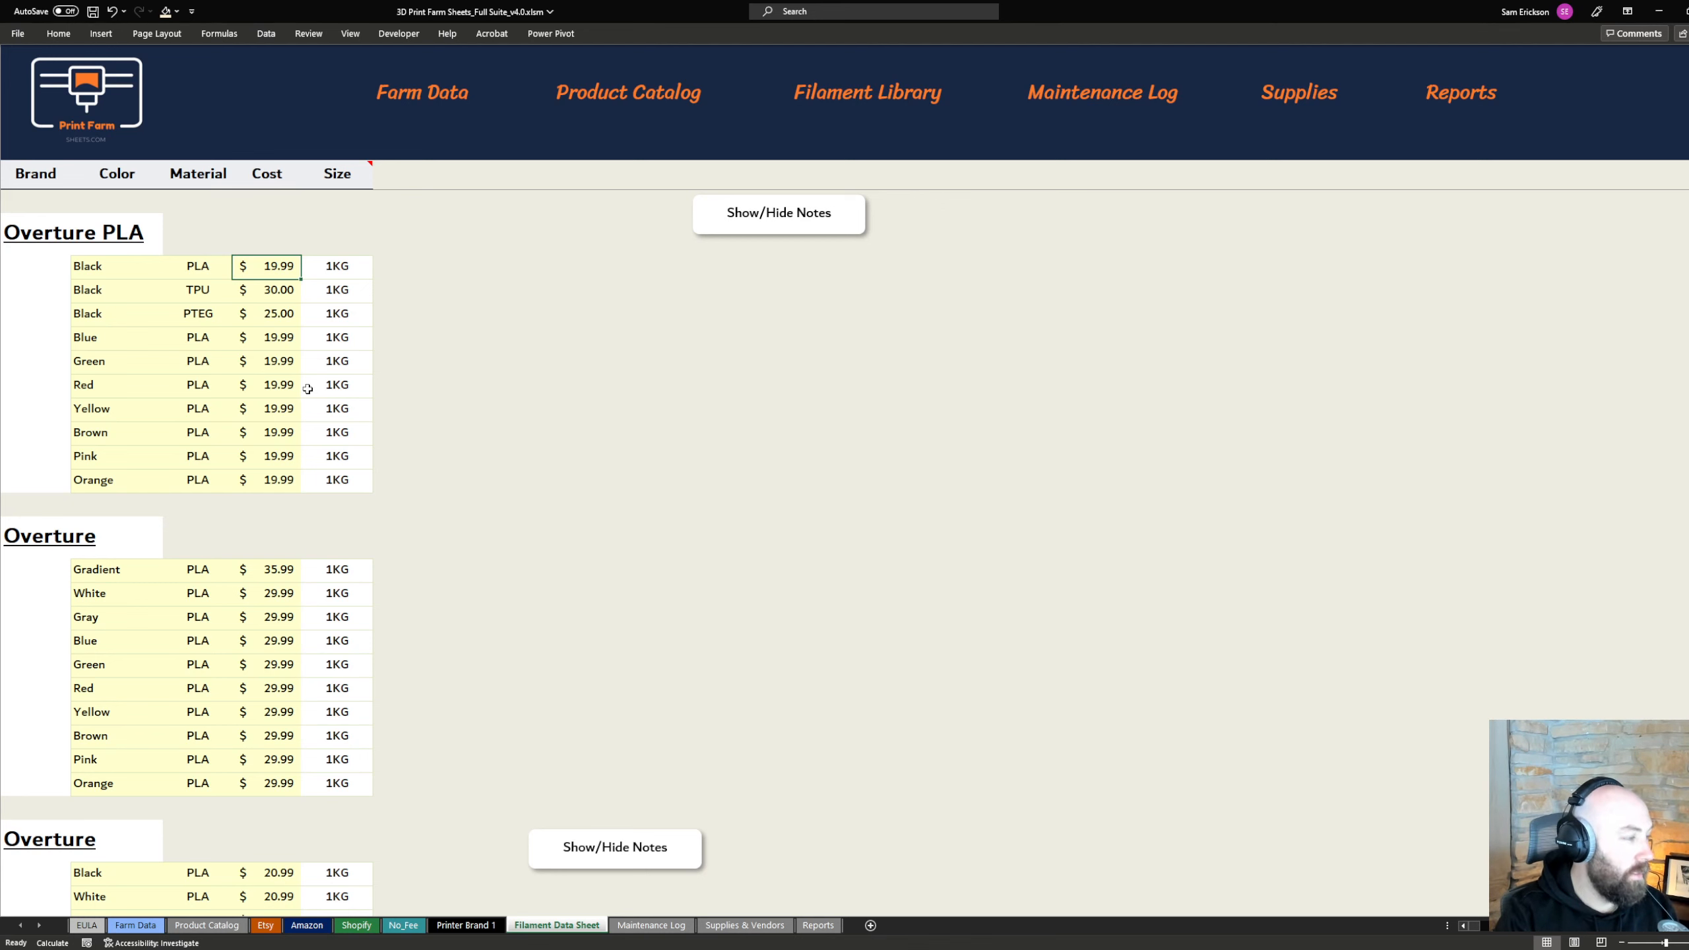
pyautogui.scroll(-6, 300, 480)
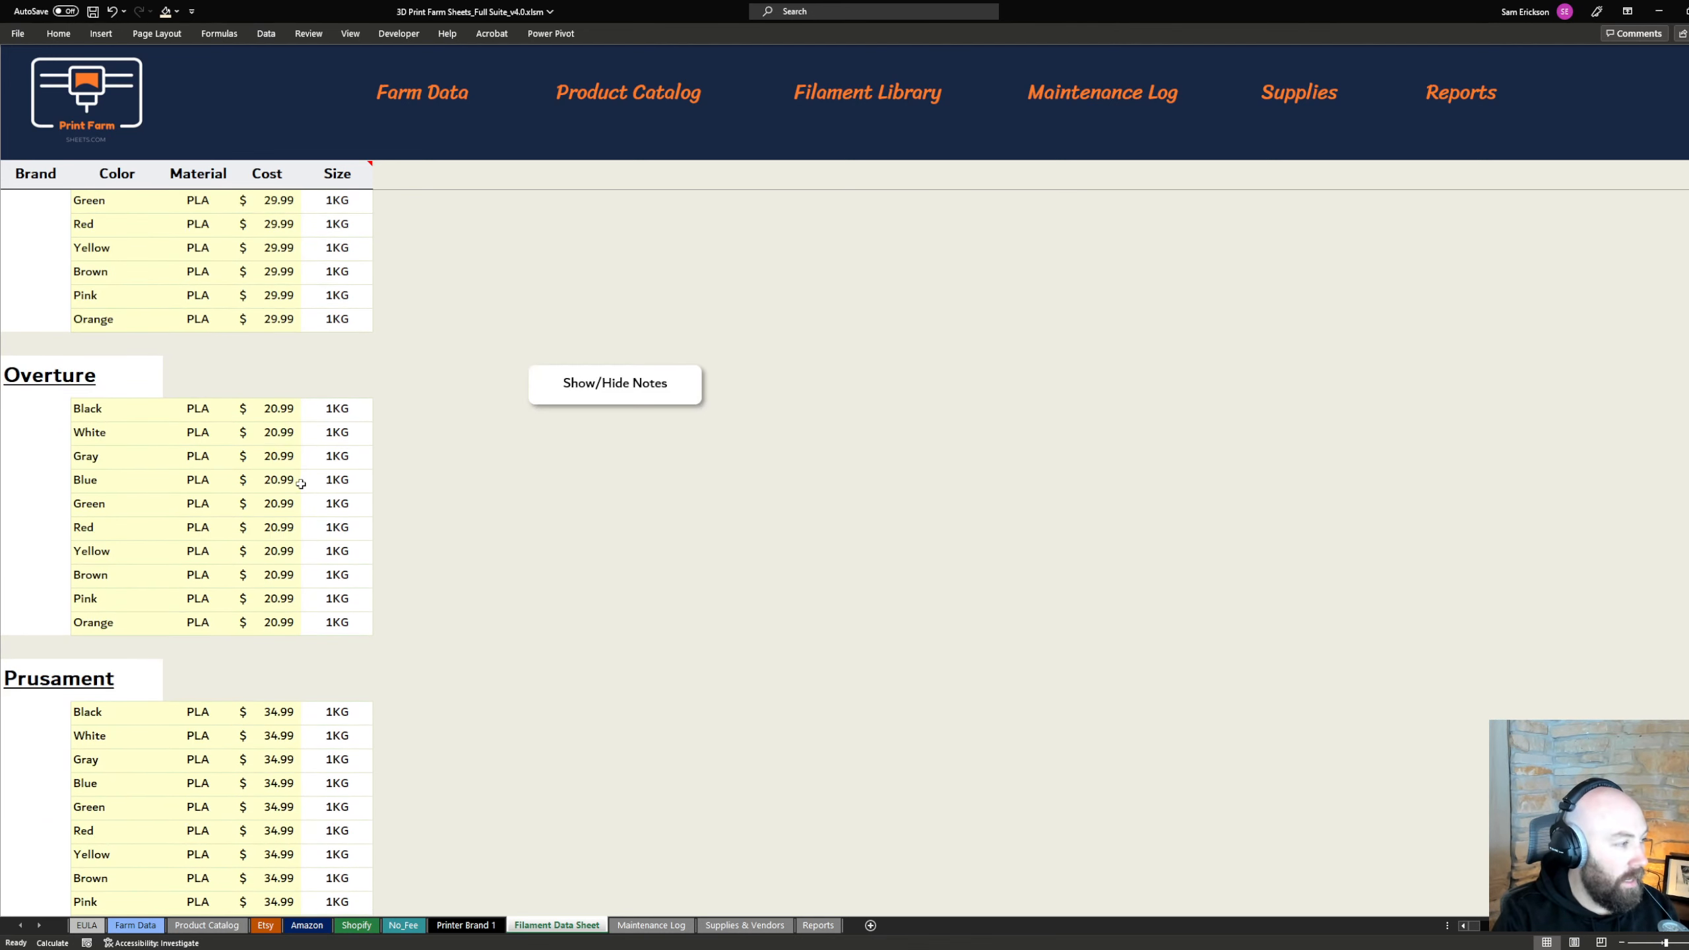
pyautogui.scroll(-5, 300, 483)
pyautogui.scroll(11, 301, 480)
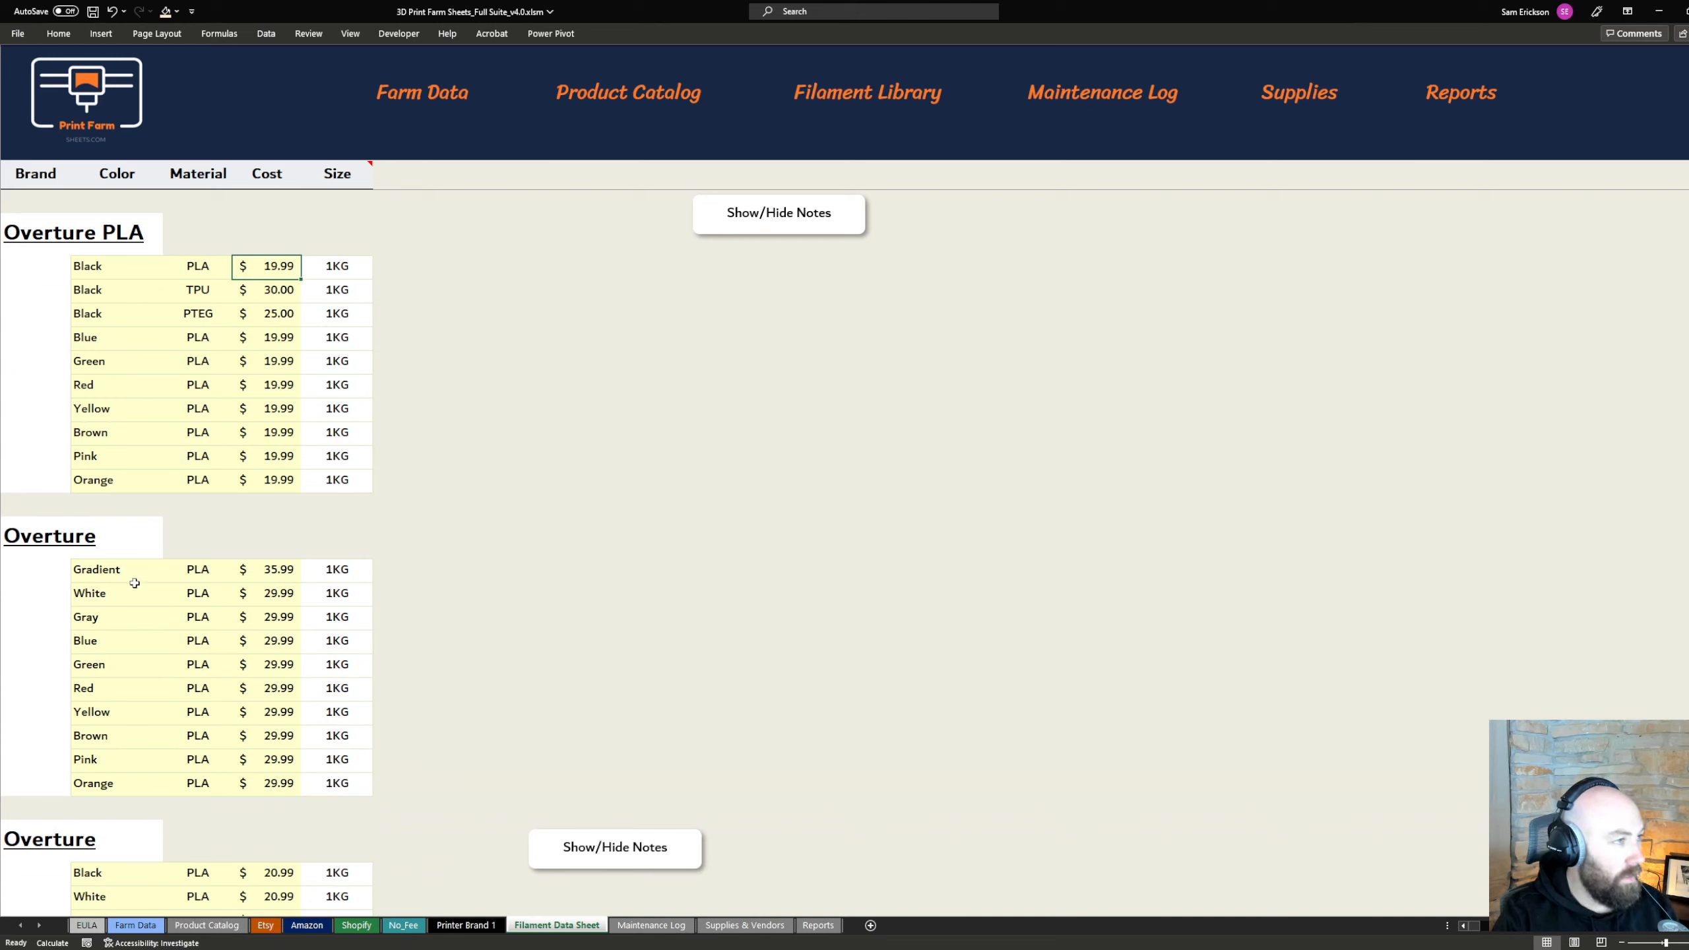
# Go to the Product Catalog sheet and review the listed product names and the first SKU field.
pyautogui.click(207, 926)
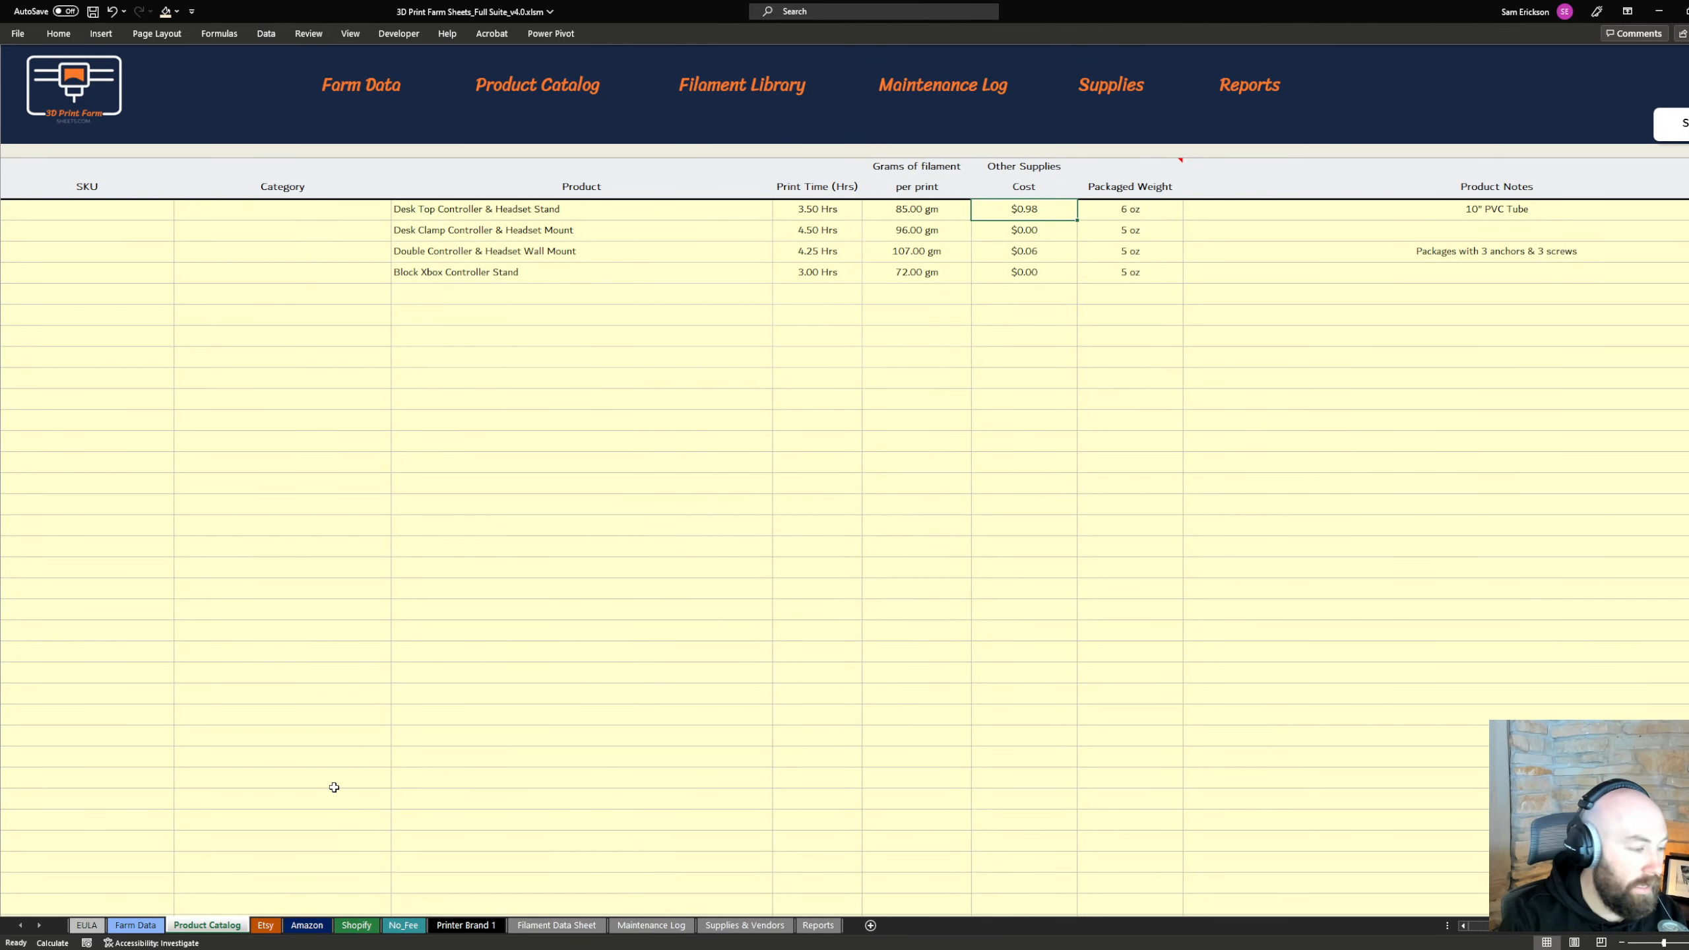
pyautogui.click(501, 217)
pyautogui.click(479, 237)
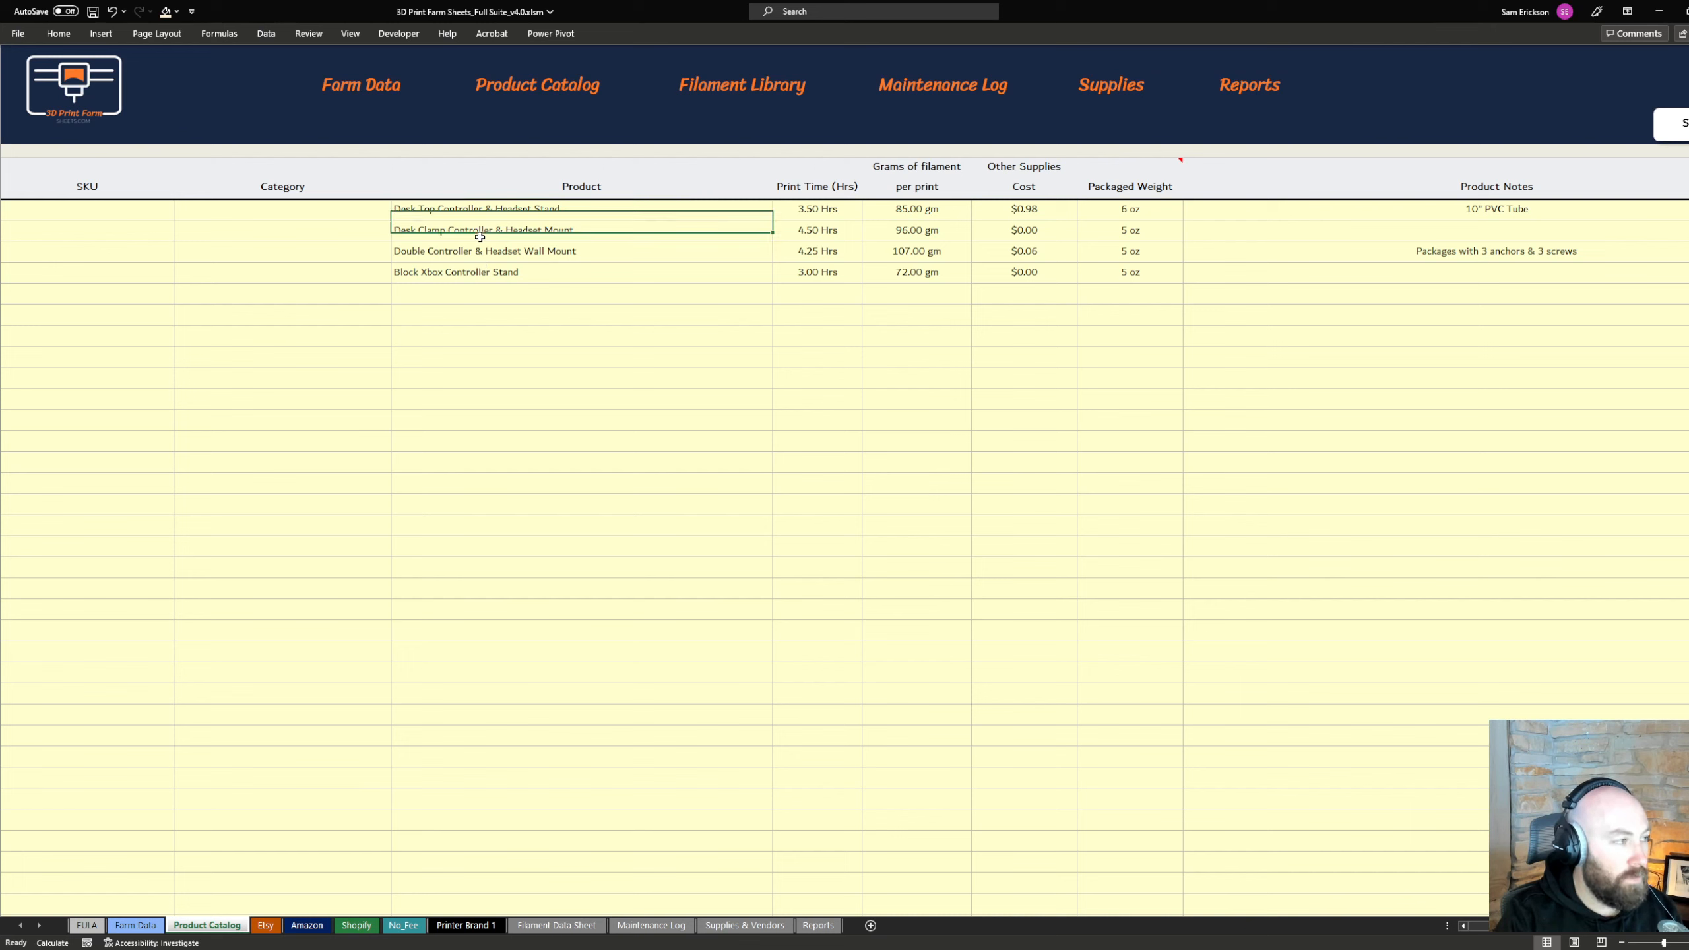
pyautogui.click(477, 251)
pyautogui.click(469, 272)
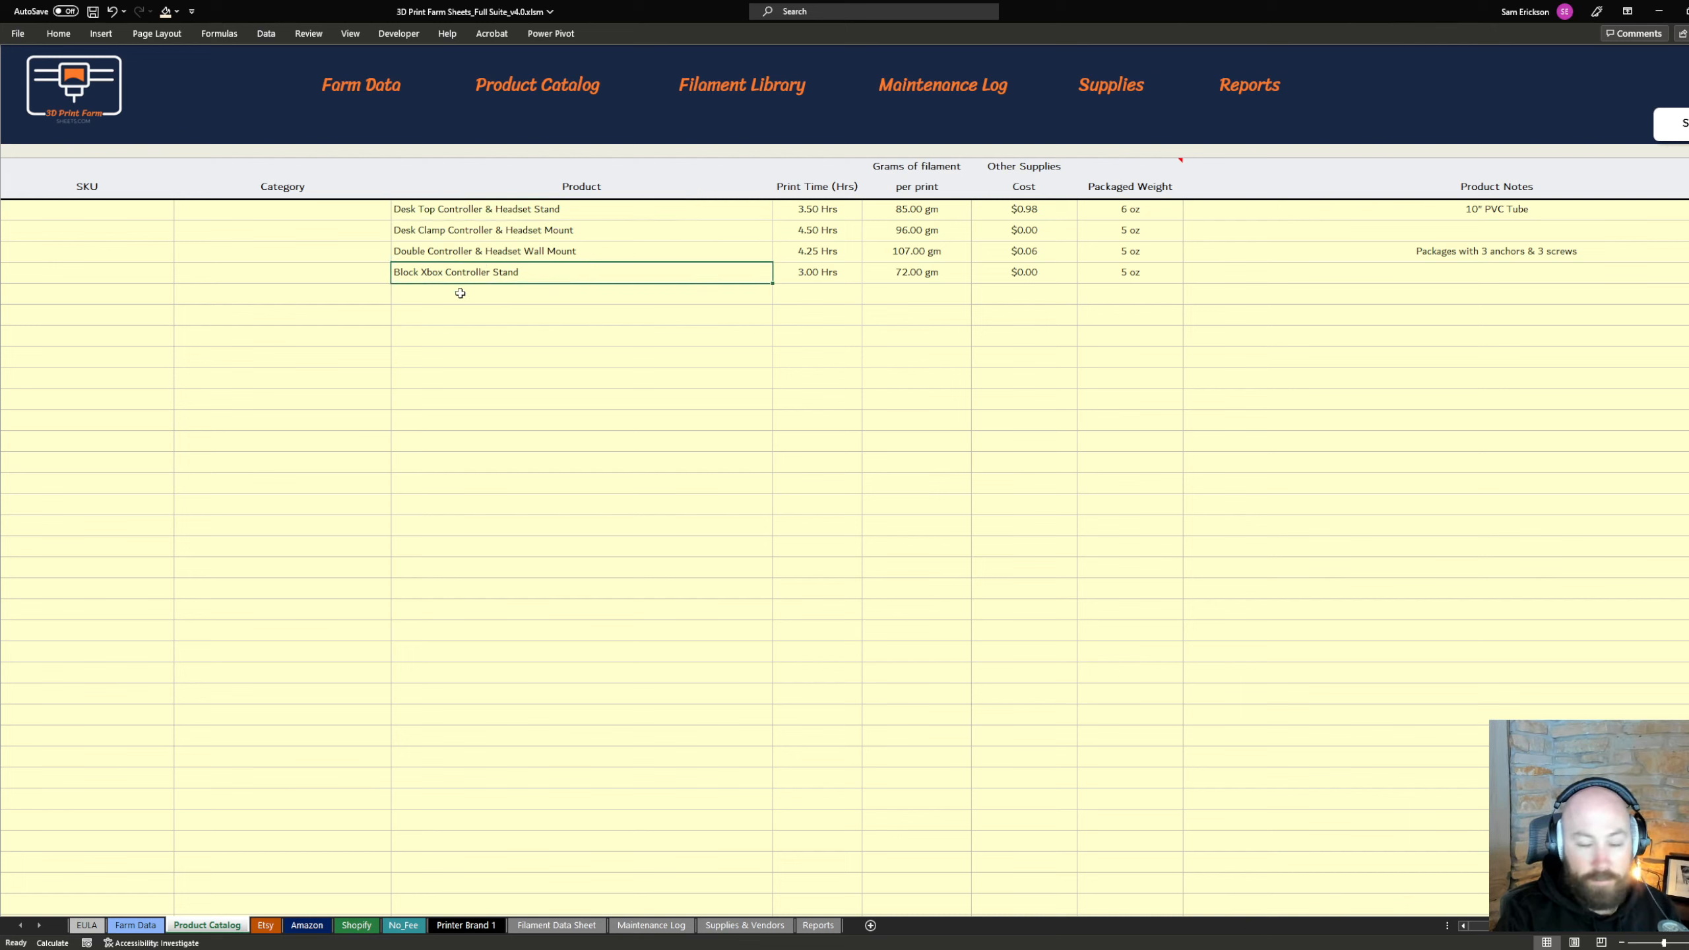
pyautogui.click(129, 212)
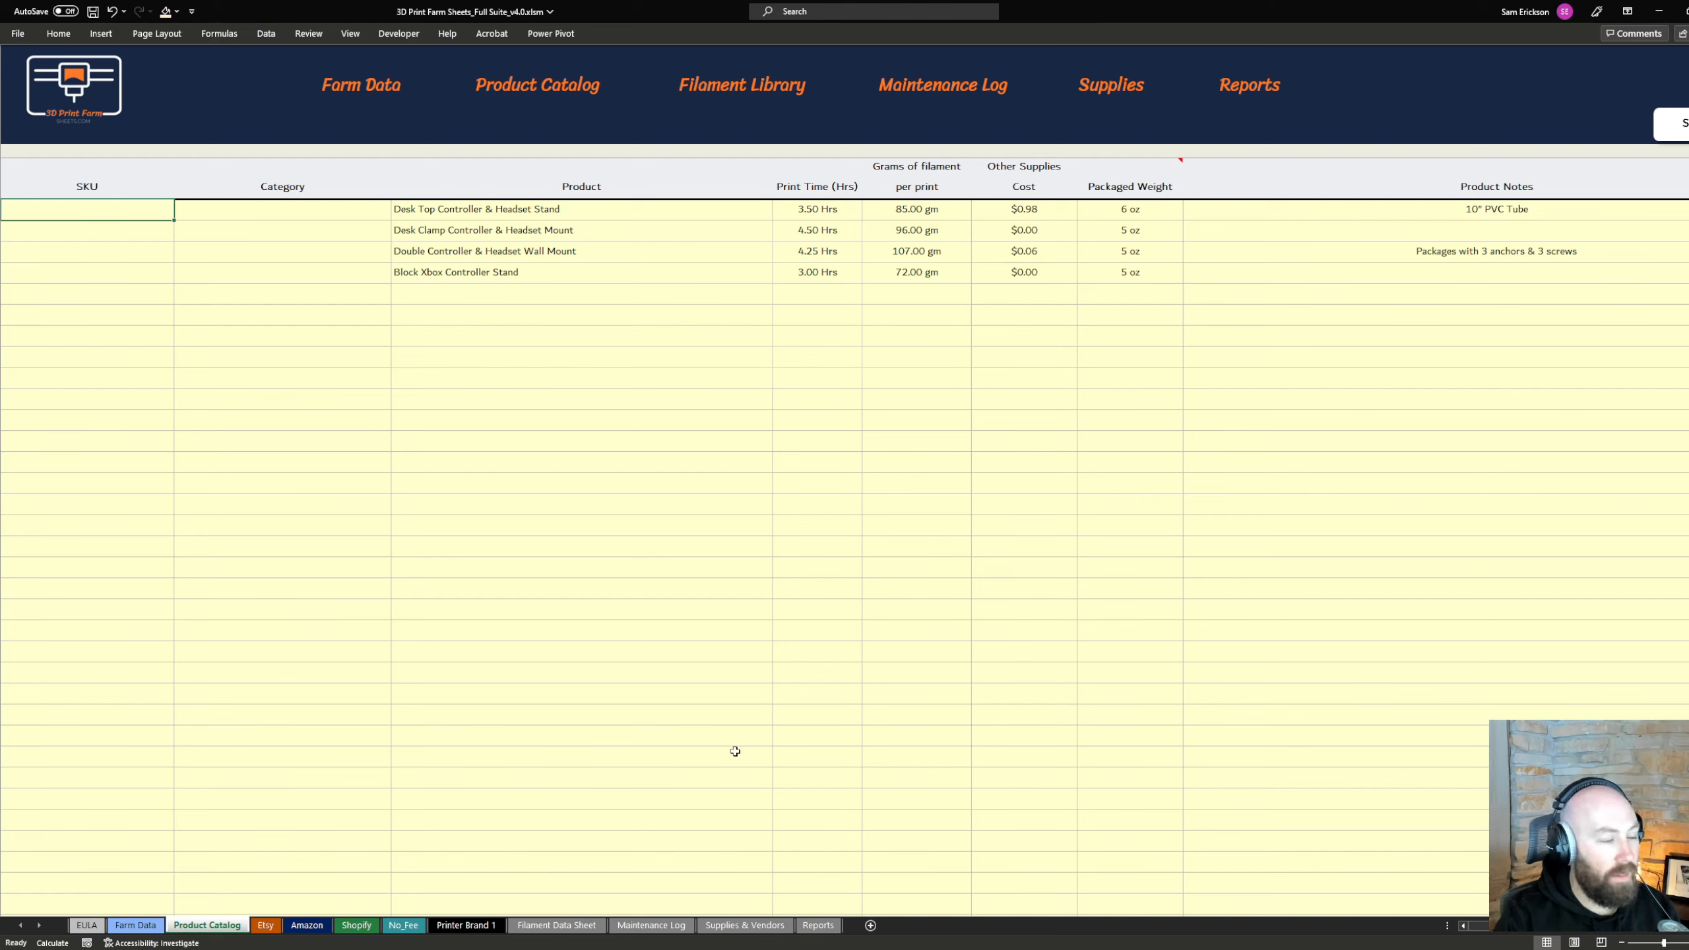
# Check how the catalog products carry over to the Etsy, Amazon, Shopify and No_Fee sheets.
pyautogui.click(266, 926)
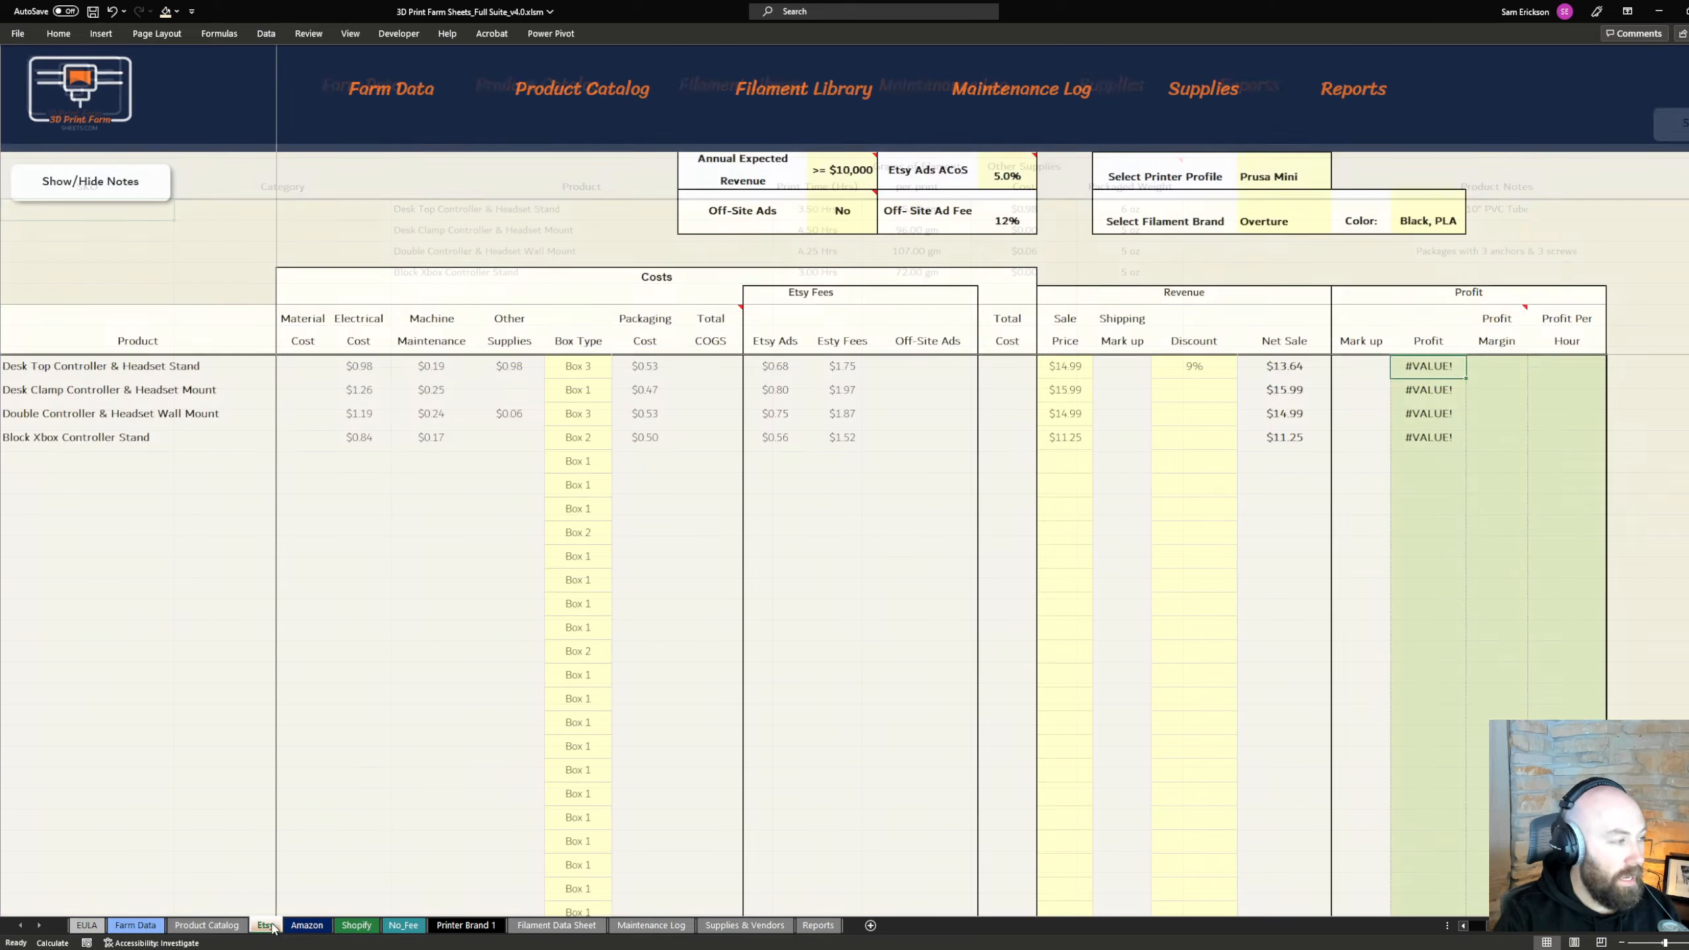
pyautogui.click(119, 372)
pyautogui.click(122, 393)
pyautogui.click(115, 440)
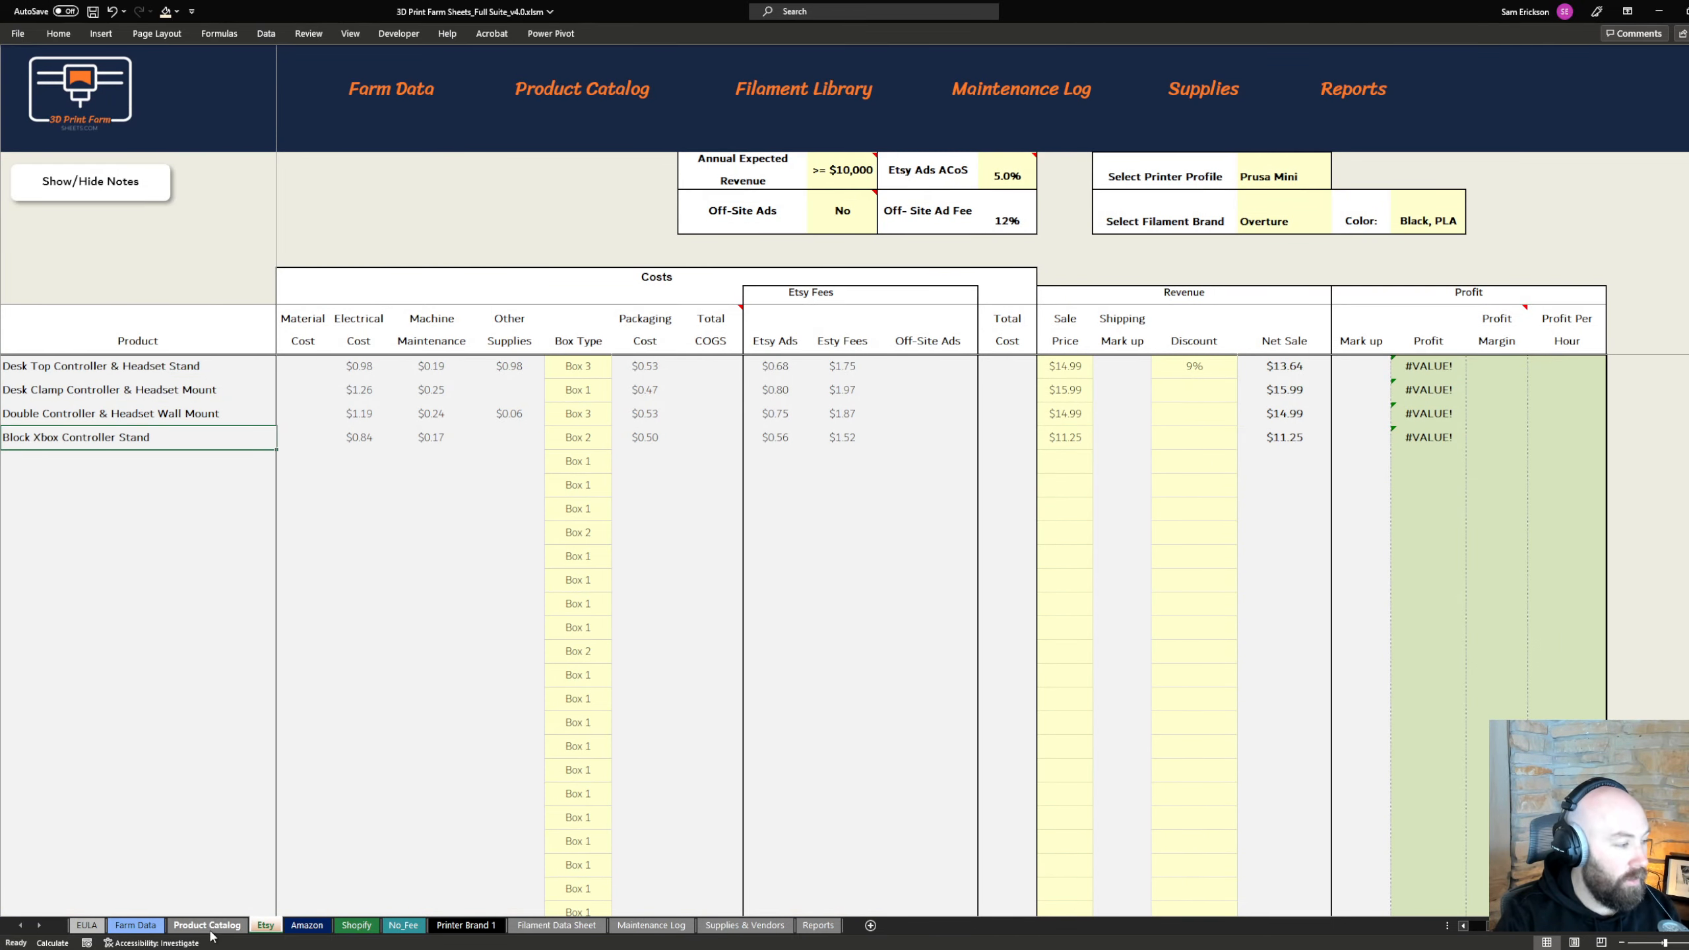
pyautogui.click(303, 927)
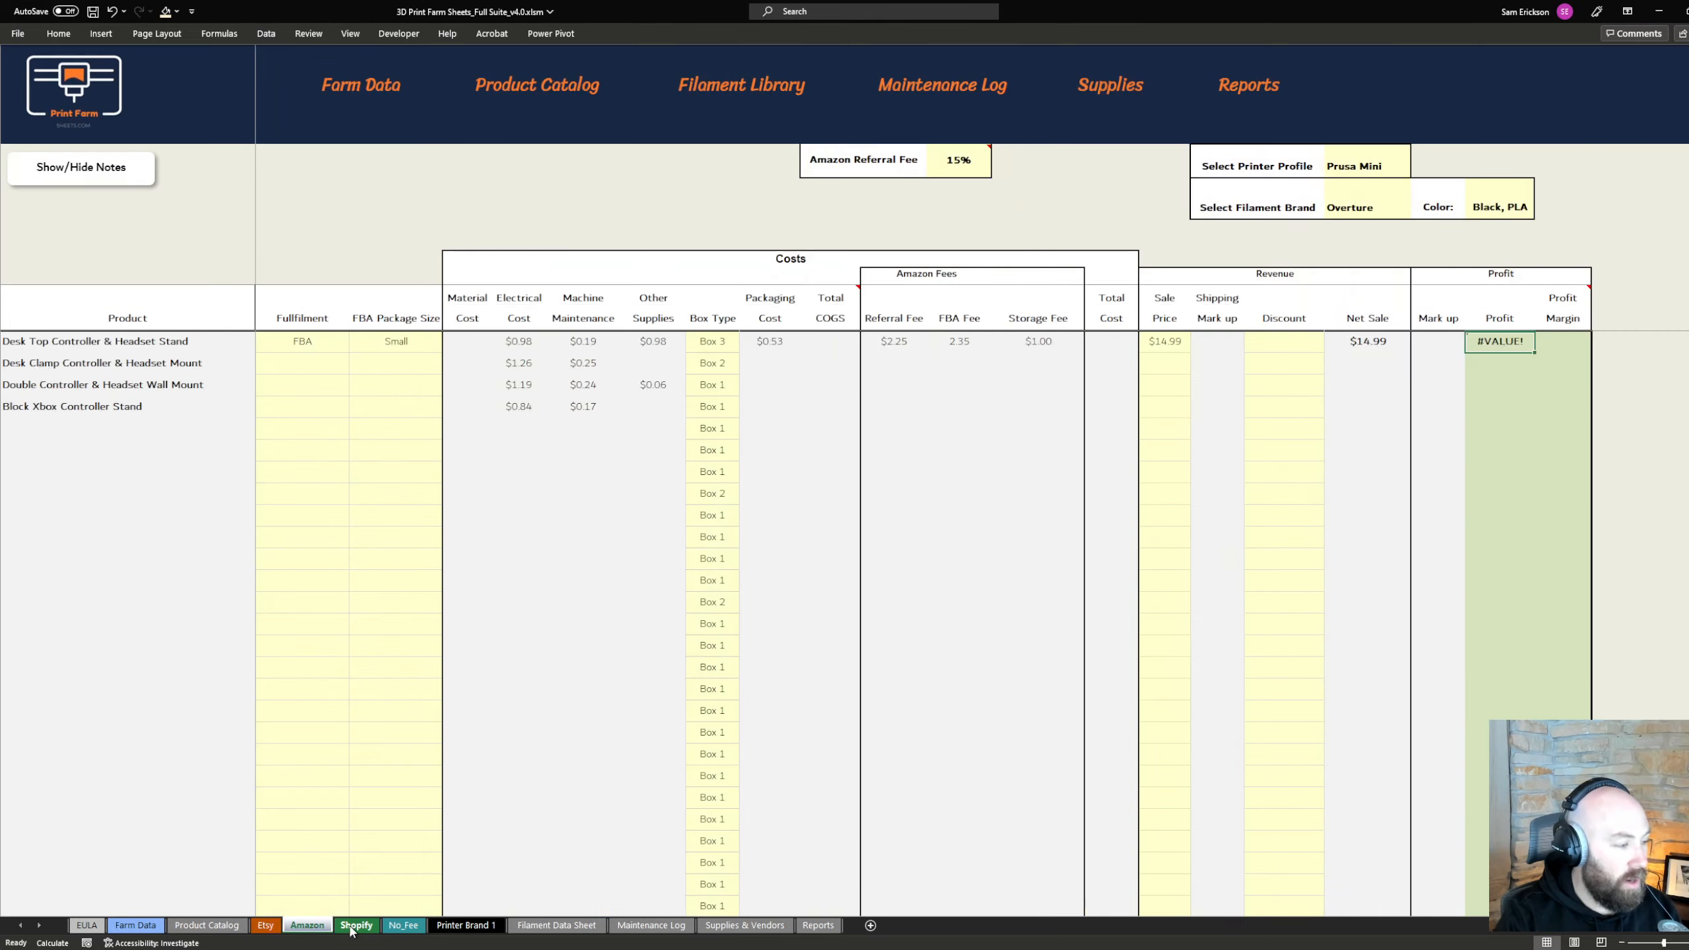
pyautogui.click(357, 927)
pyautogui.click(401, 927)
# Return to the Product Catalog sheet and examine its entry area from the SKU column through Product Notes.
pyautogui.click(206, 925)
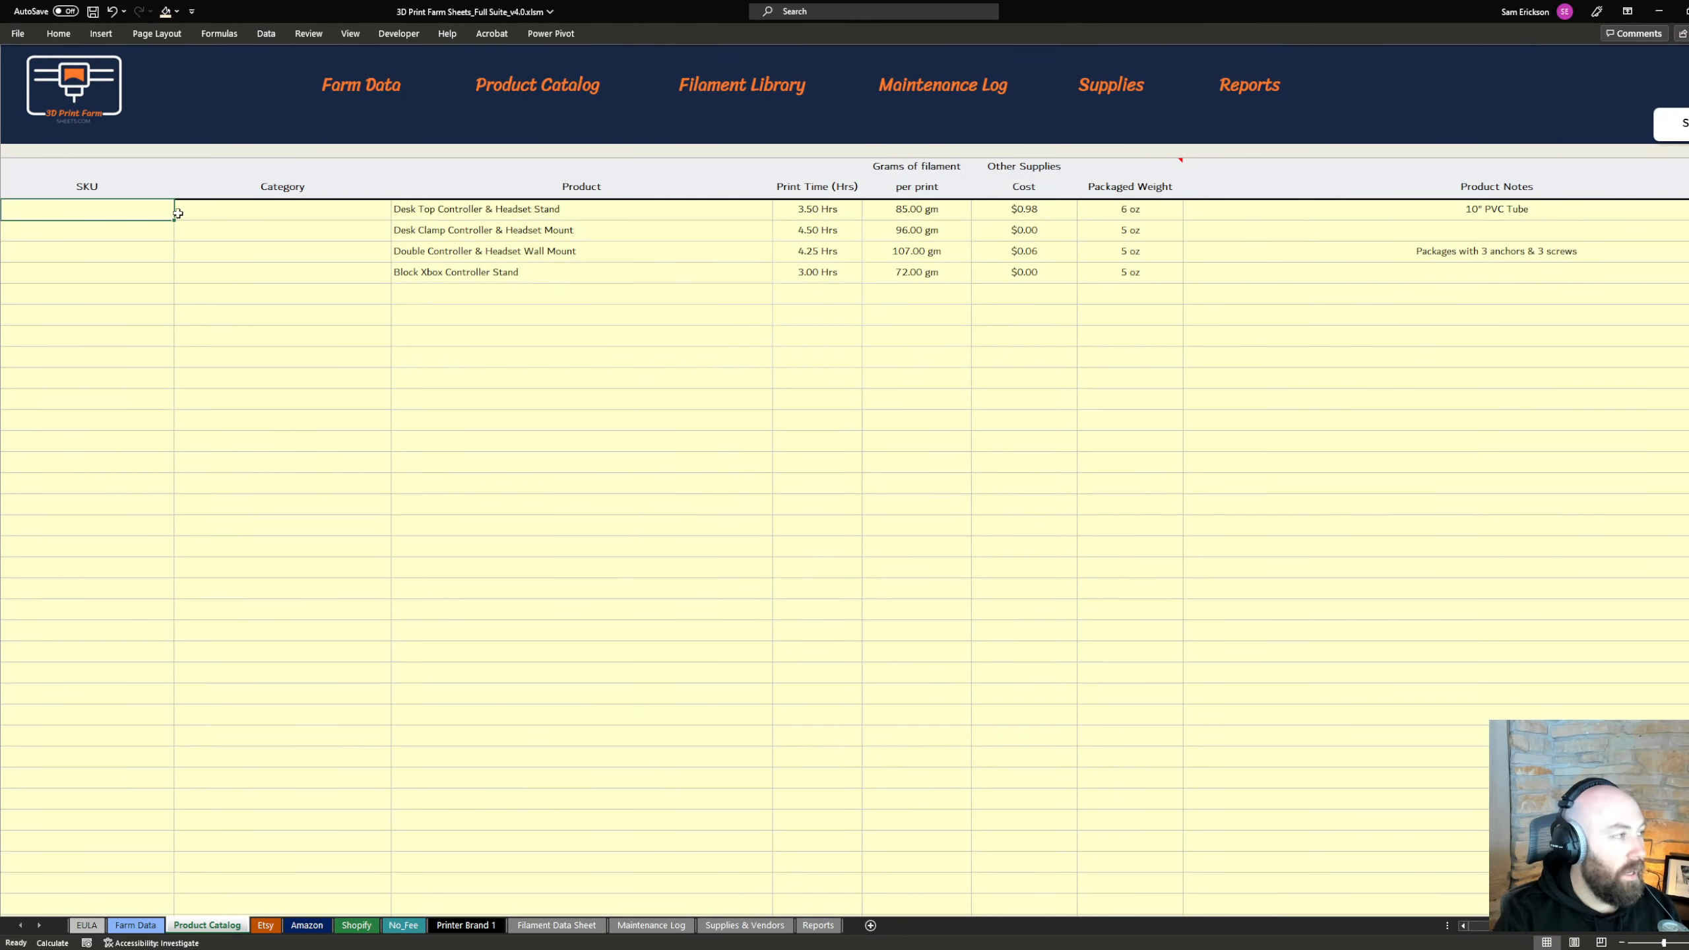
pyautogui.click(510, 208)
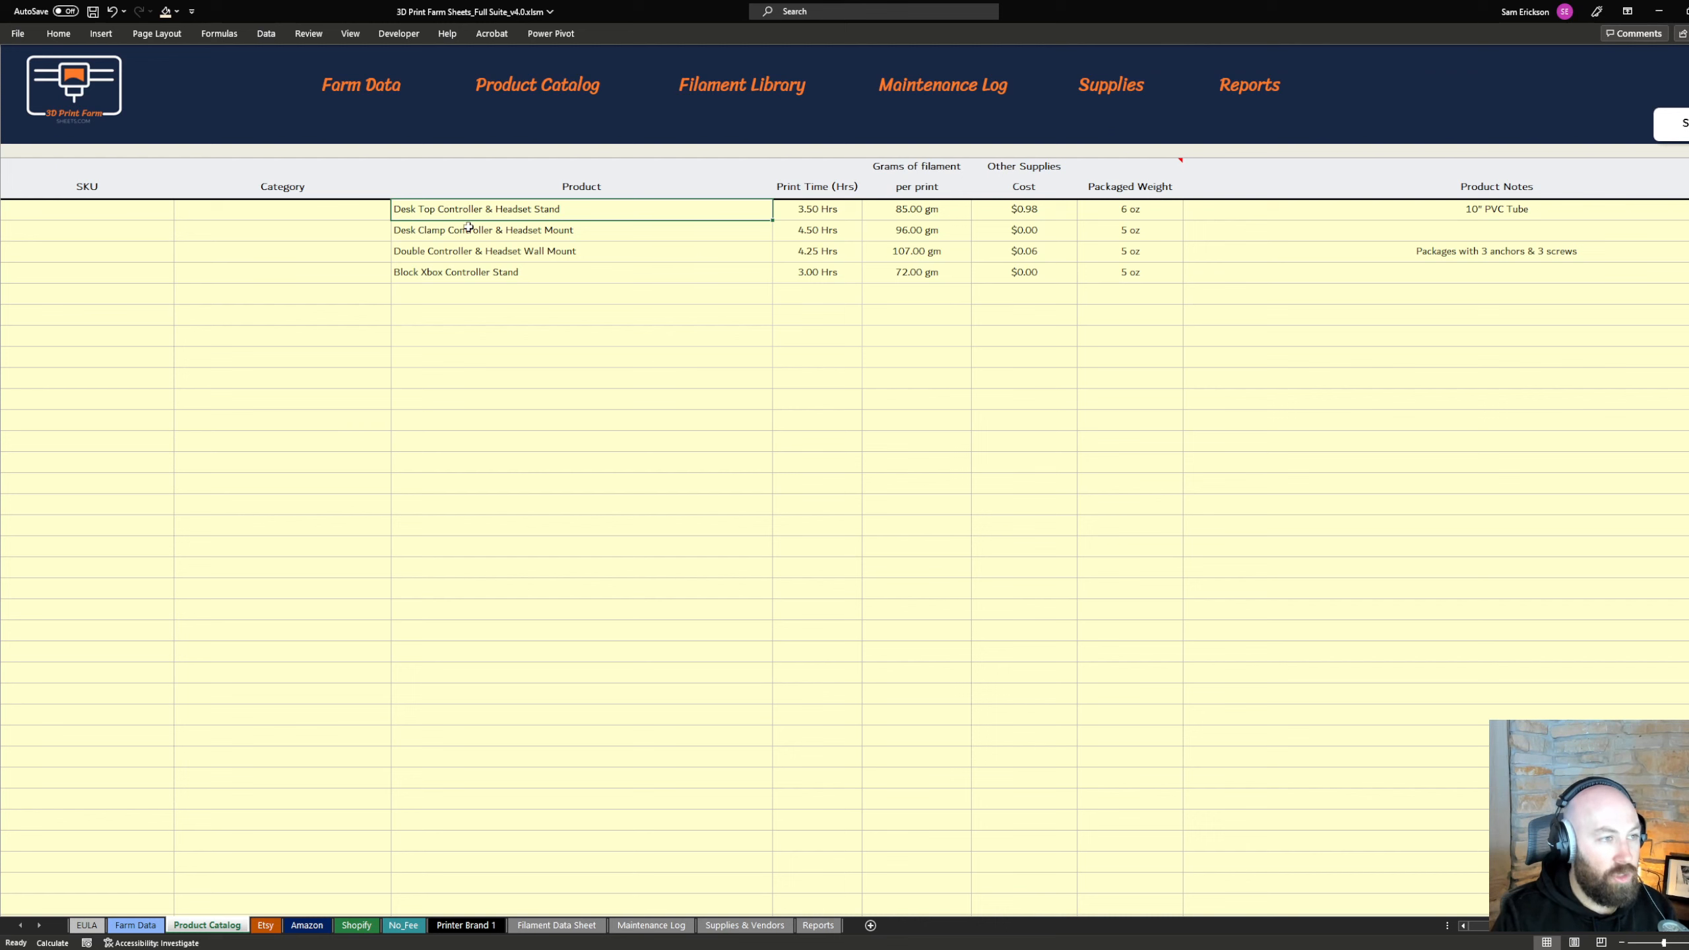
pyautogui.moveTo(118, 215); pyautogui.dragTo(1589, 884)
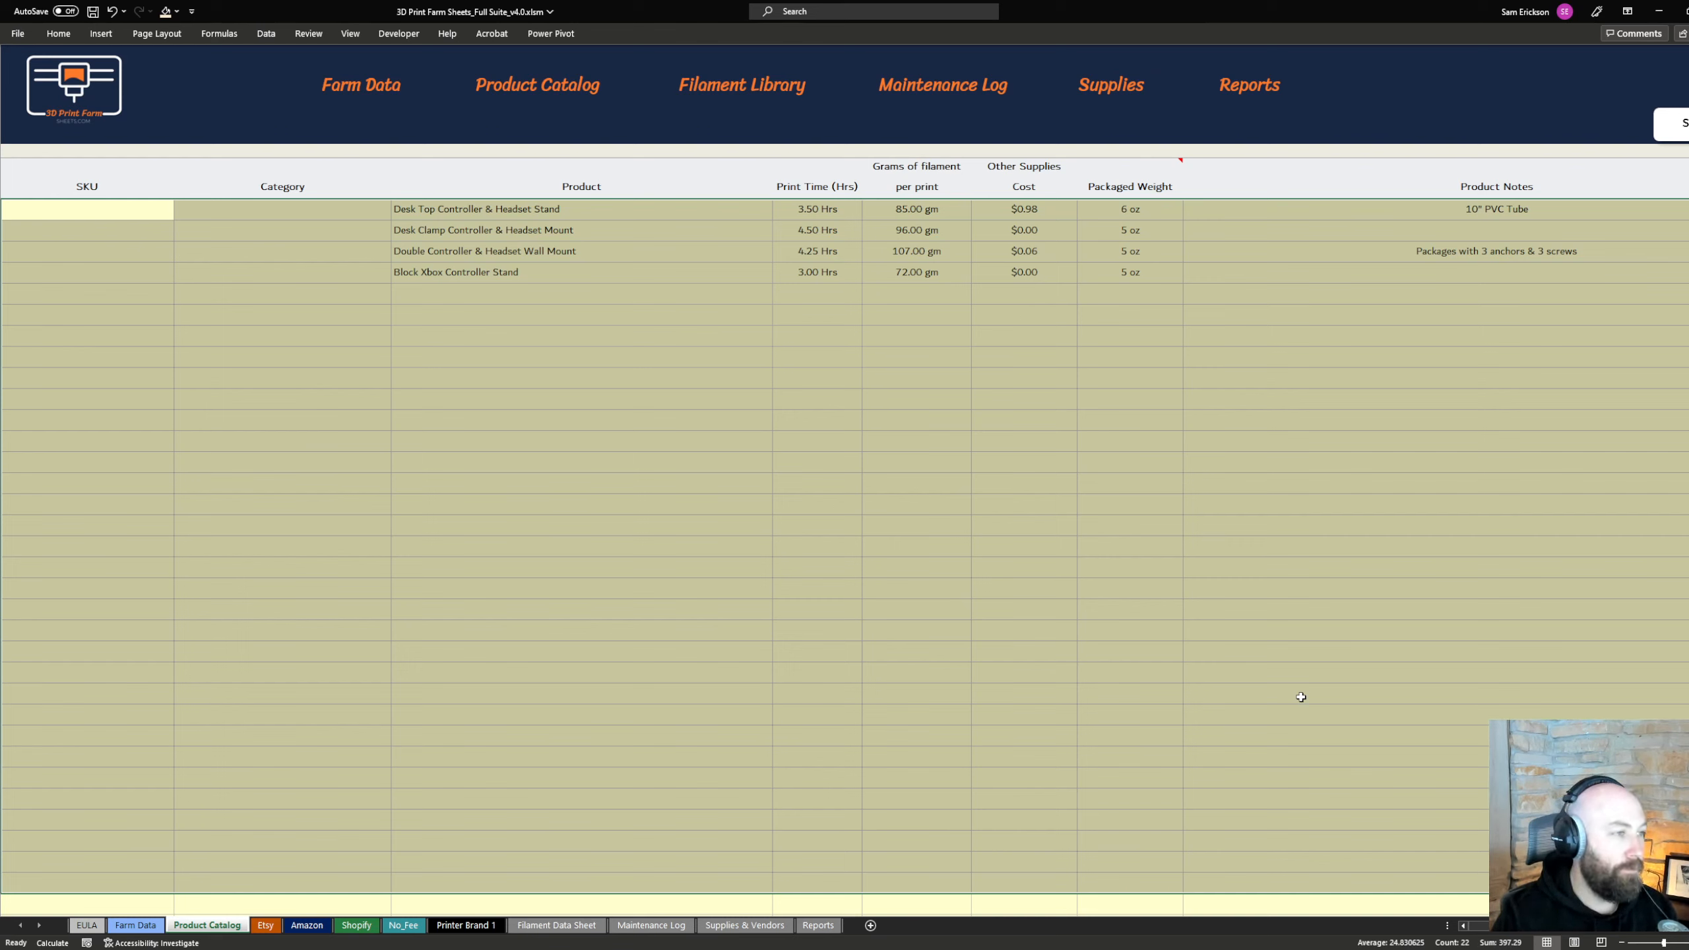
pyautogui.click(818, 762)
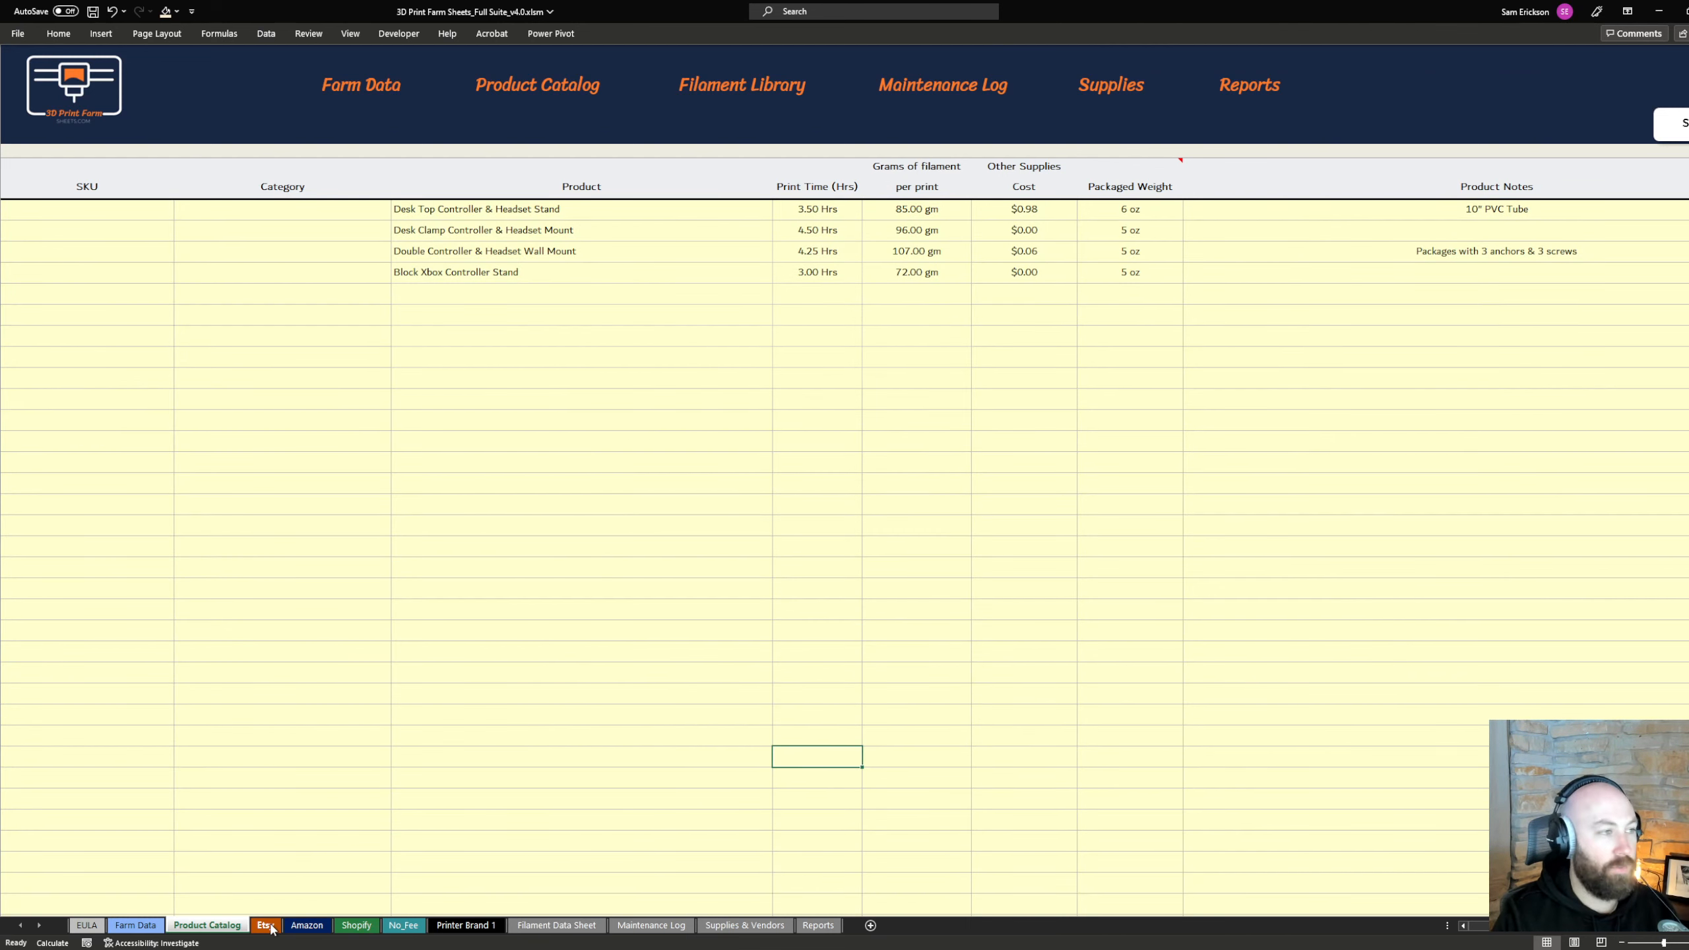
# Review the print time, grams of filament and other supplies cost for the Desk Top Controller & Headset Stand.
pyautogui.click(519, 218)
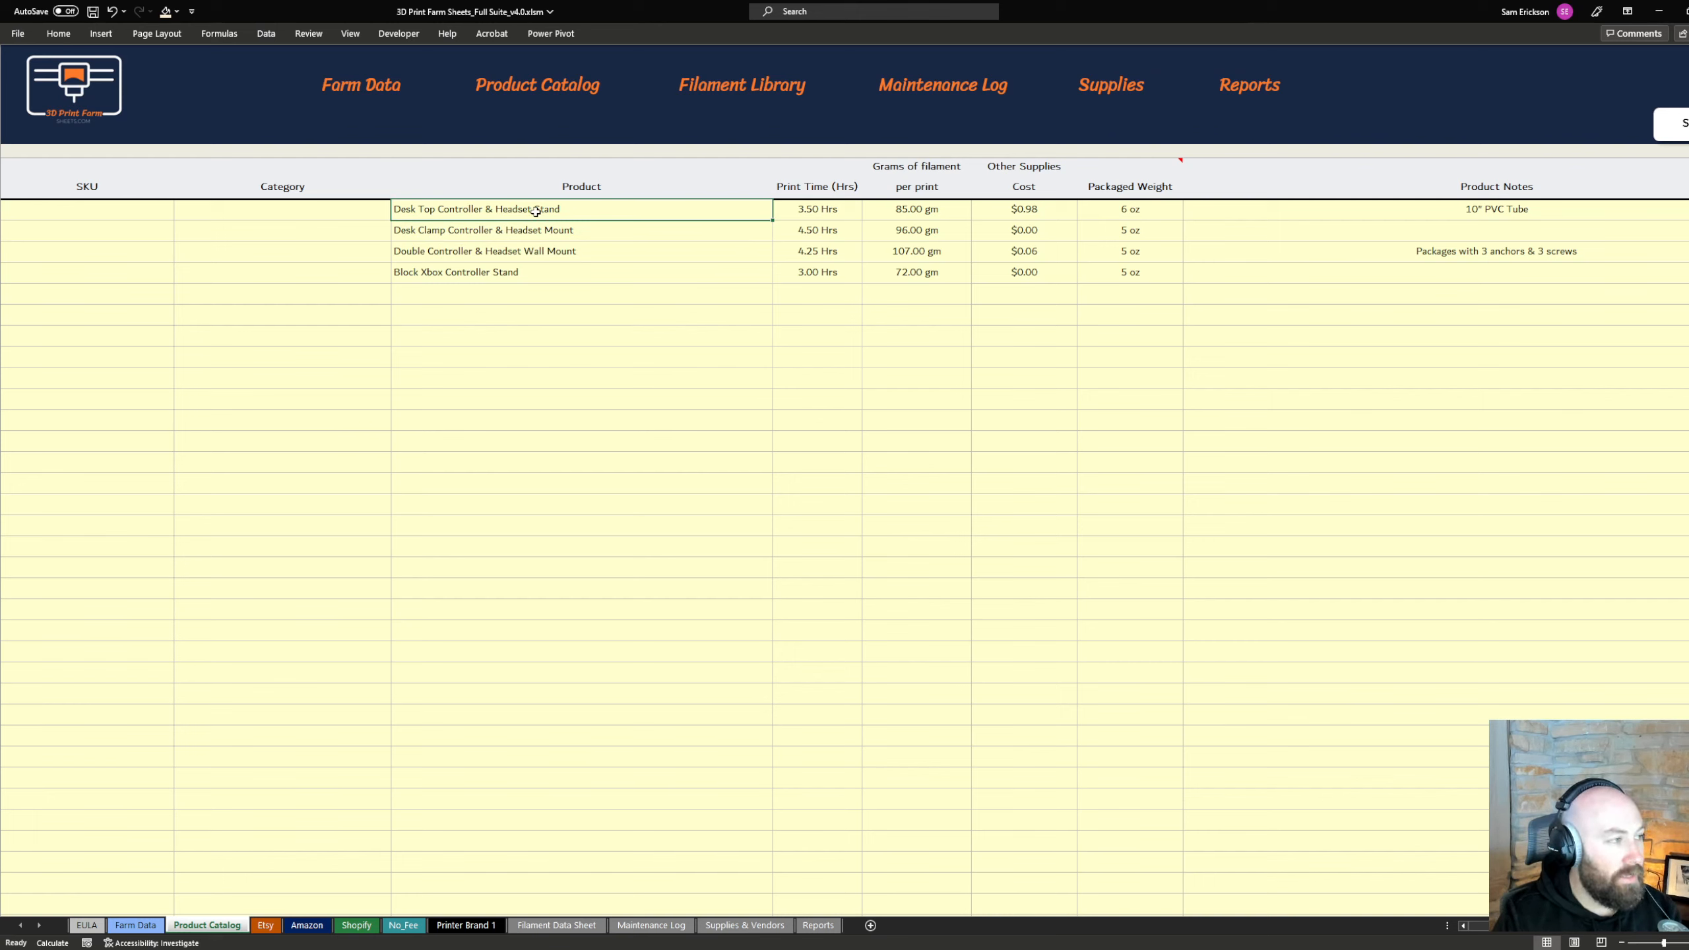
pyautogui.click(824, 217)
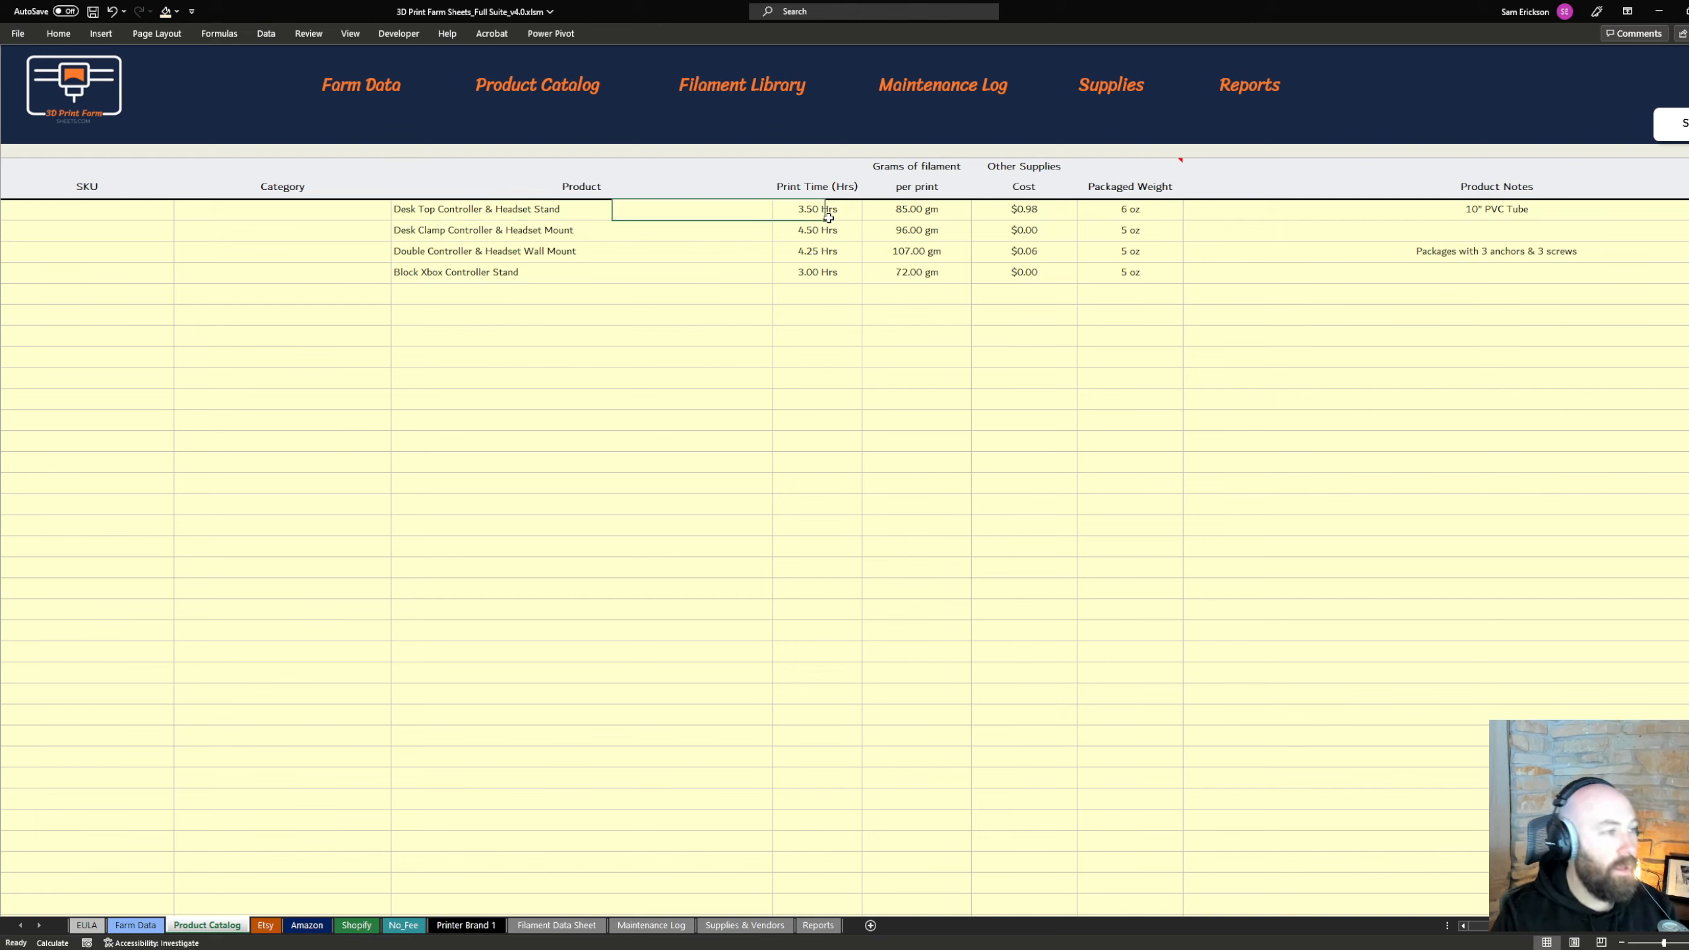
pyautogui.click(916, 213)
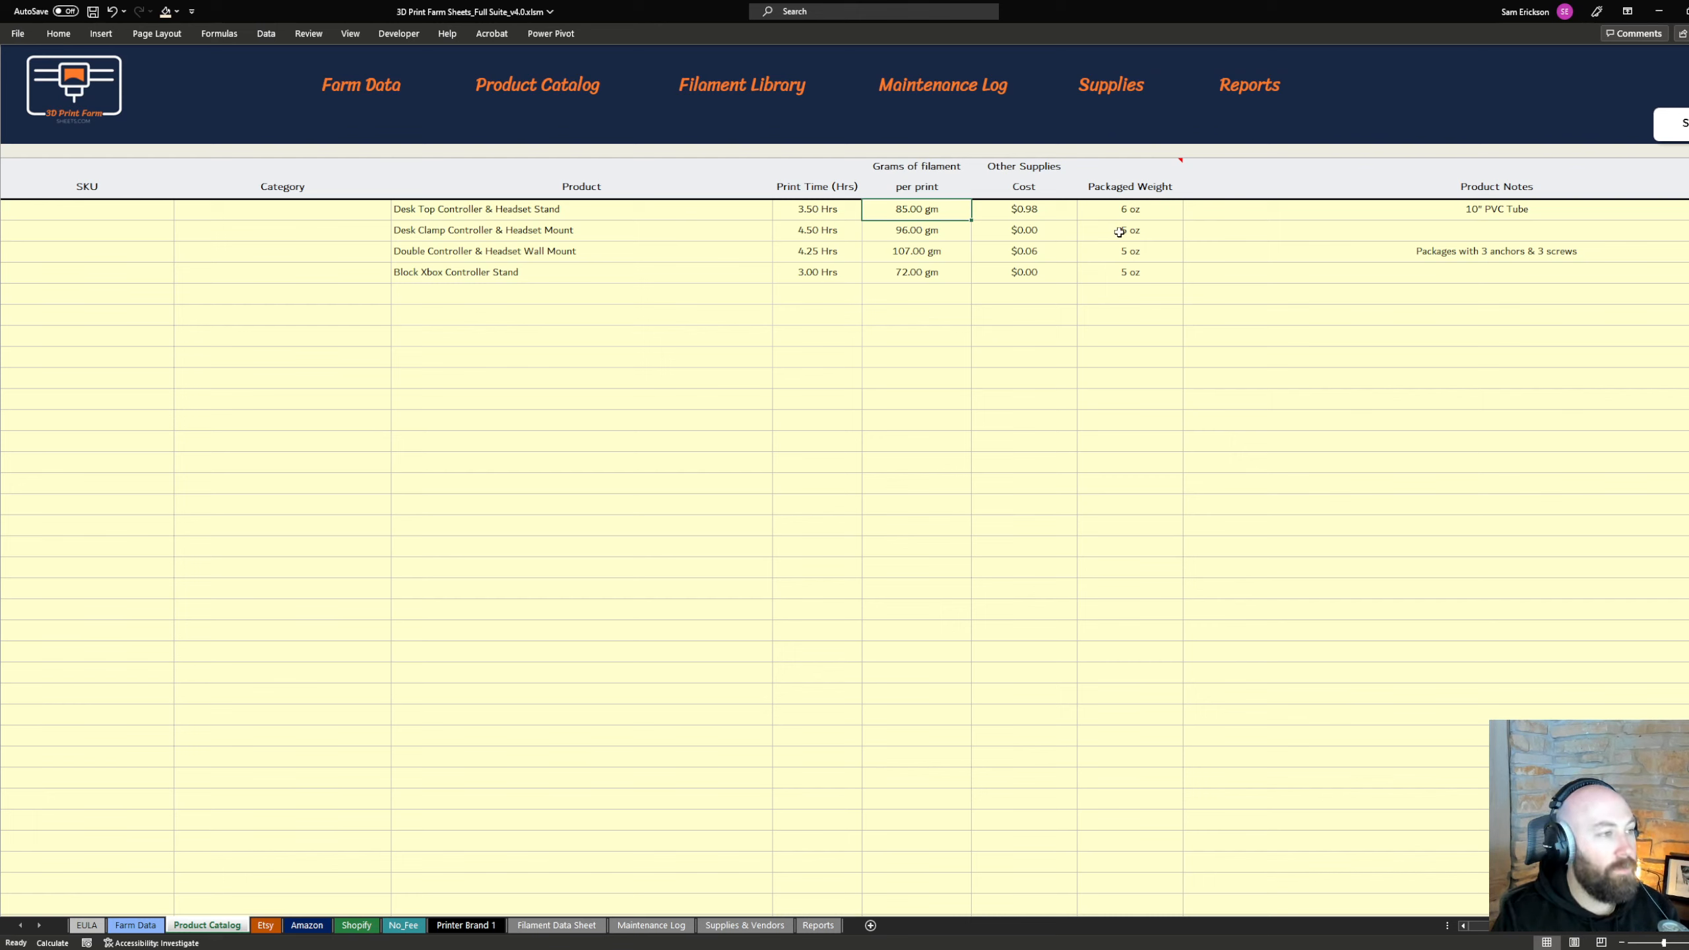
pyautogui.click(1027, 210)
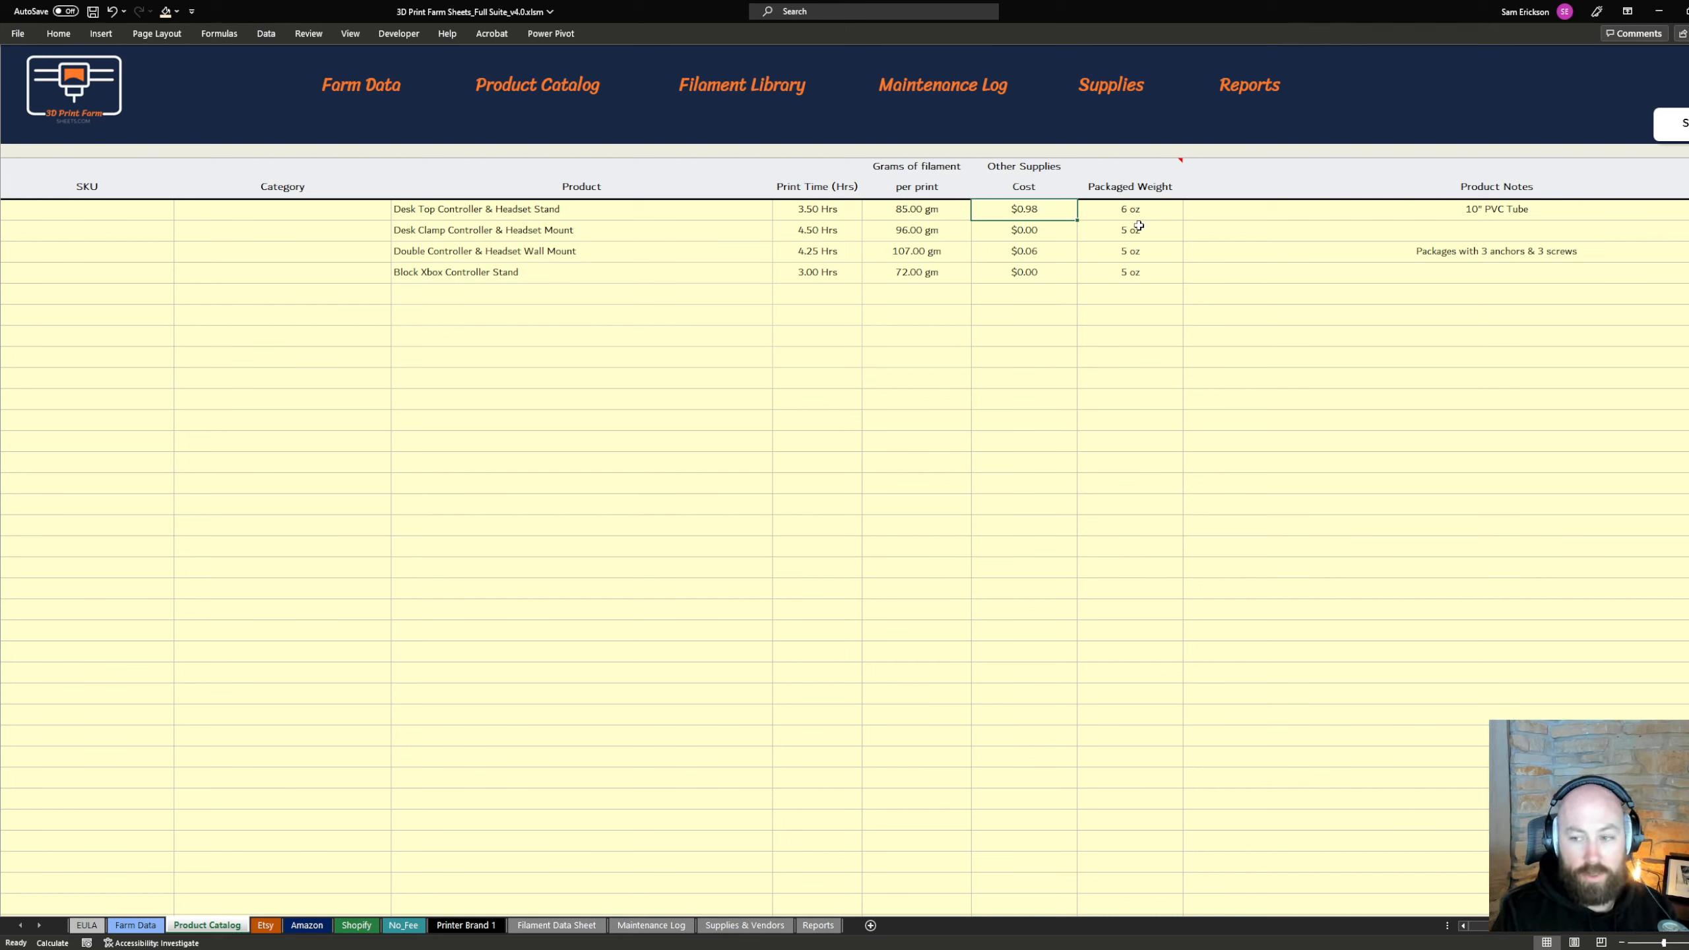
pyautogui.click(441, 214)
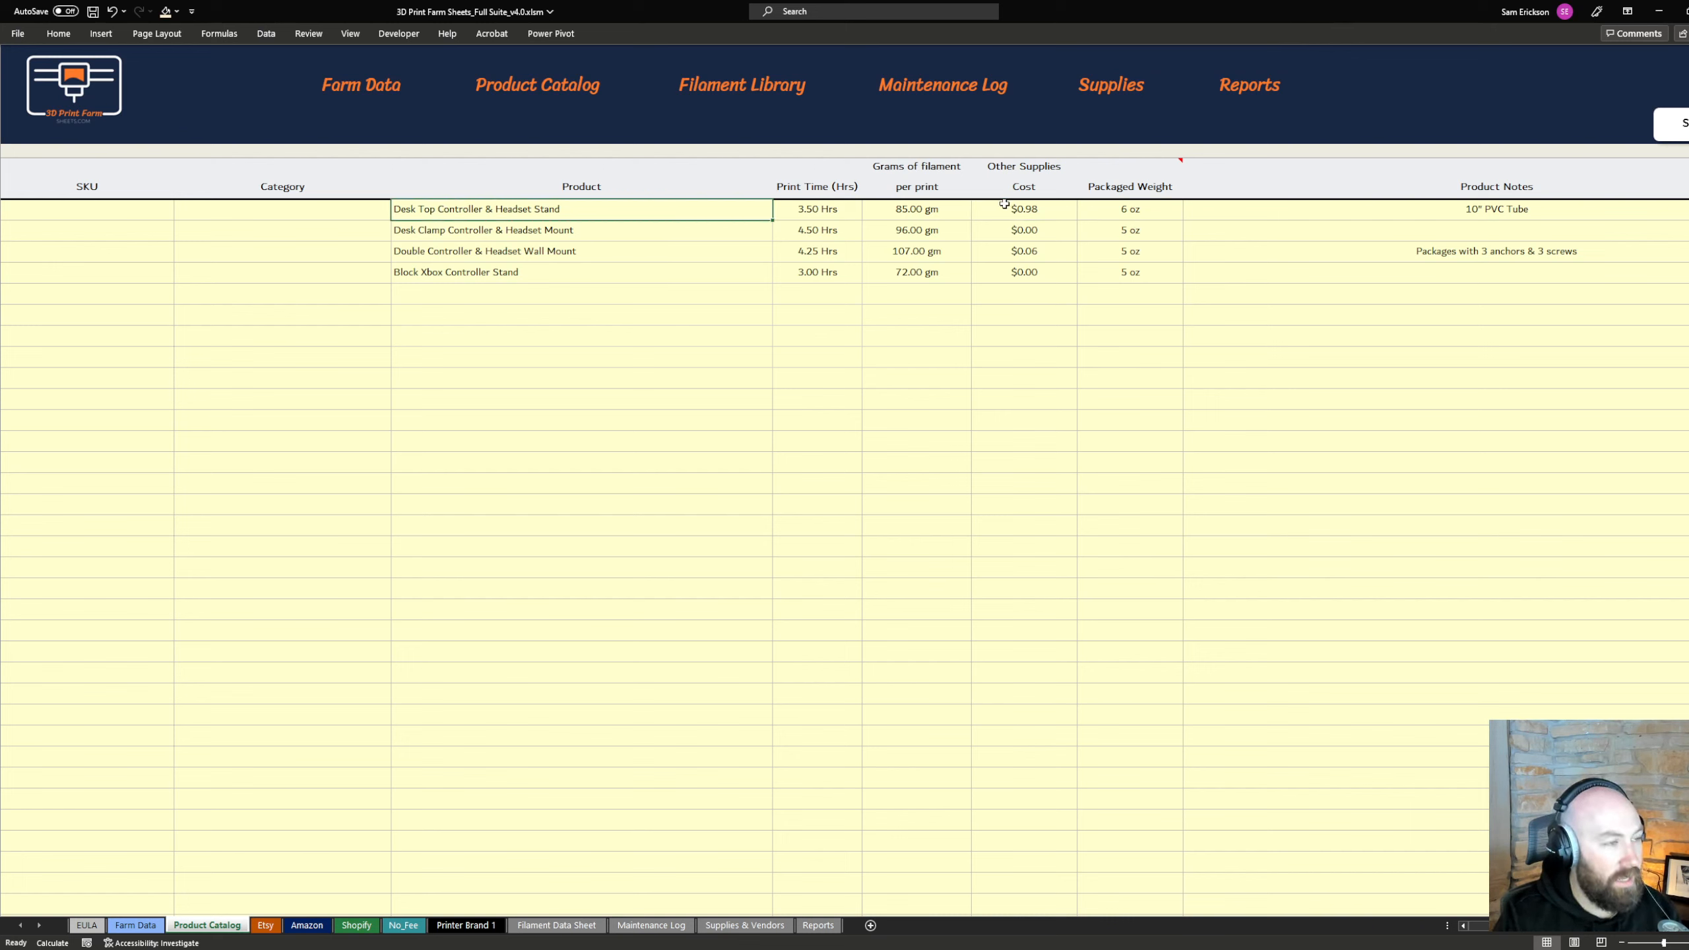
# Compare the Desk Top Controller & Headset Stand's product notes with its other supplies cost, and check its packaged weight.
pyautogui.click(1321, 208)
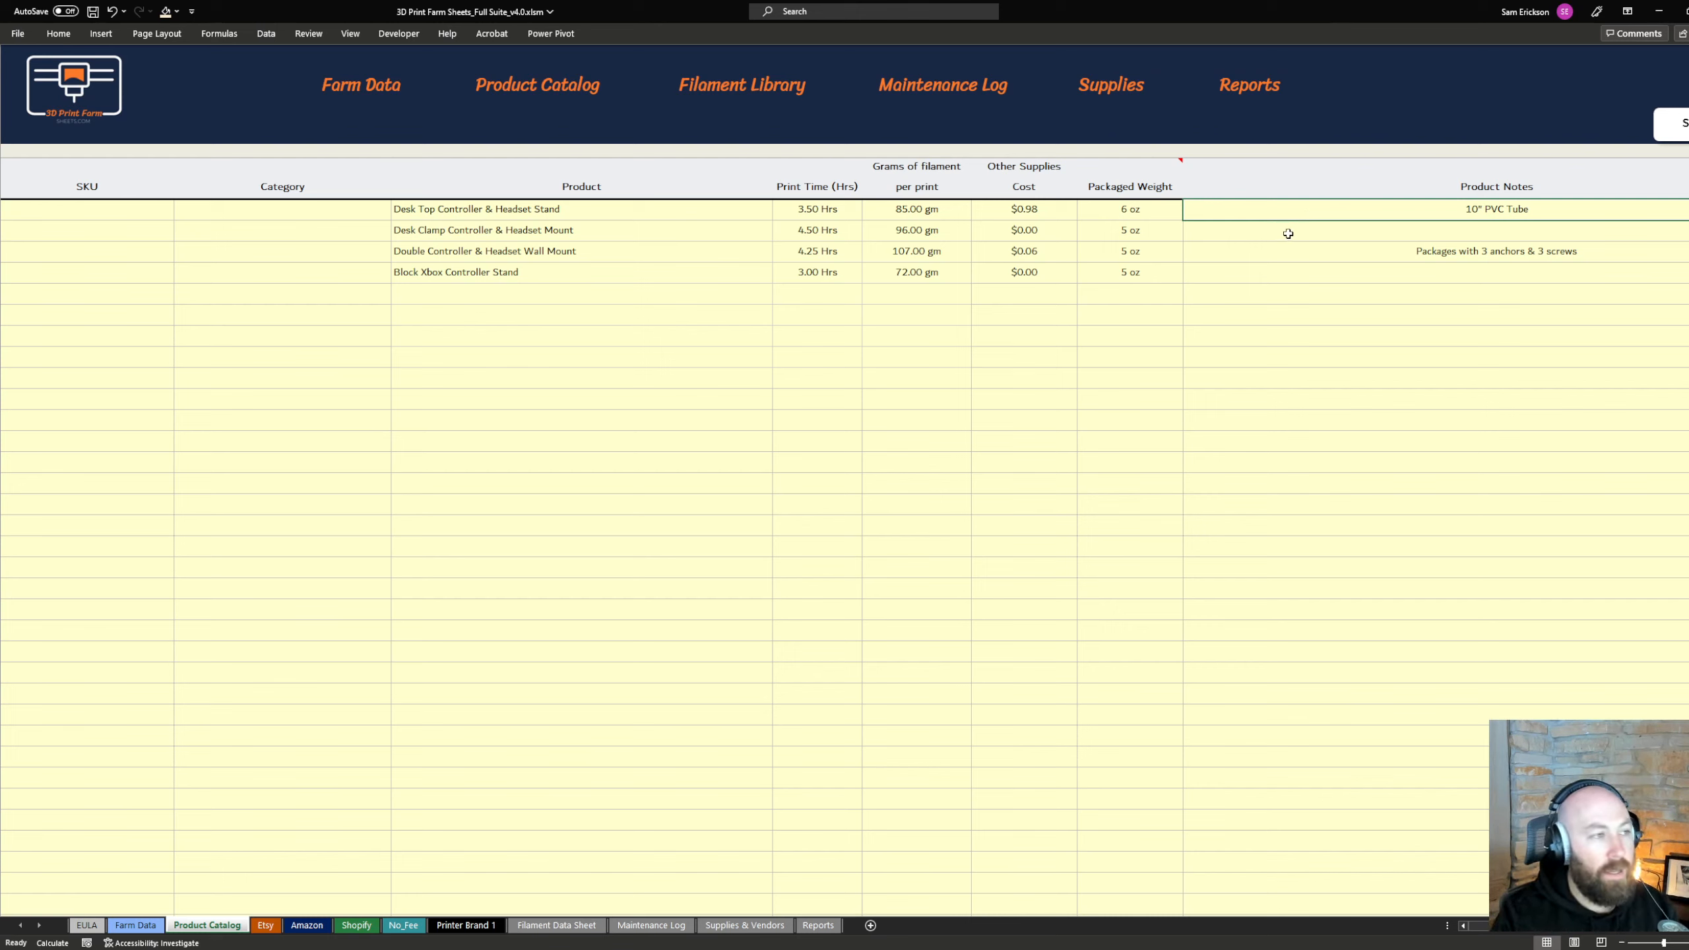
pyautogui.click(1053, 218)
pyautogui.click(1570, 211)
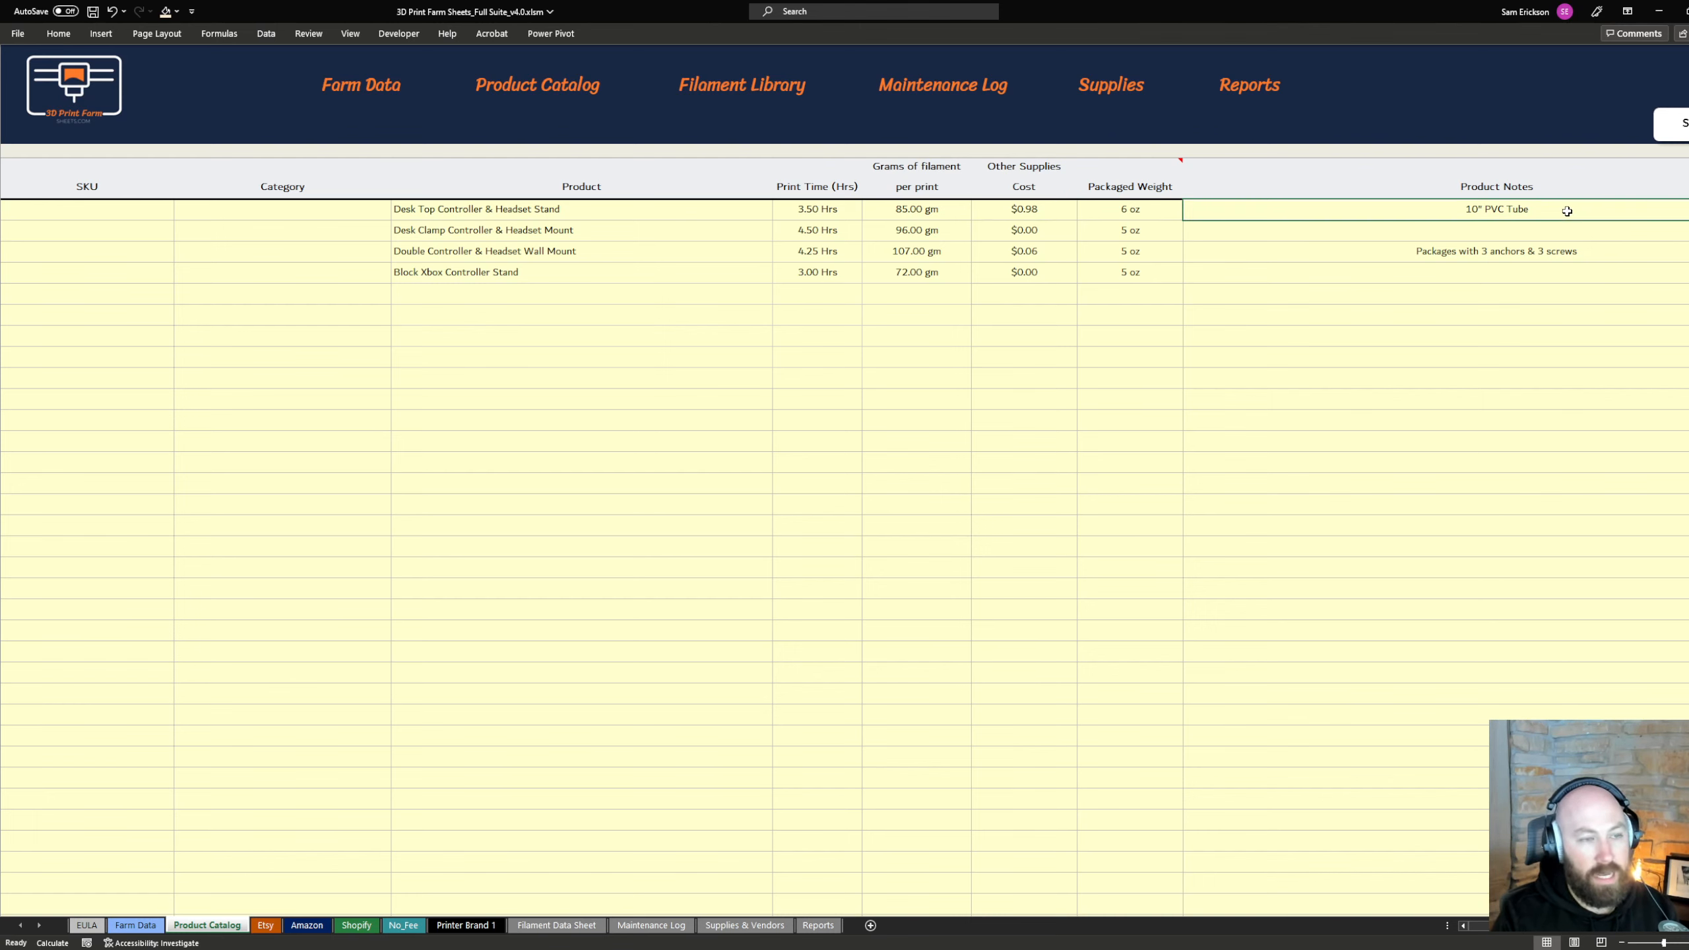
pyautogui.click(1028, 210)
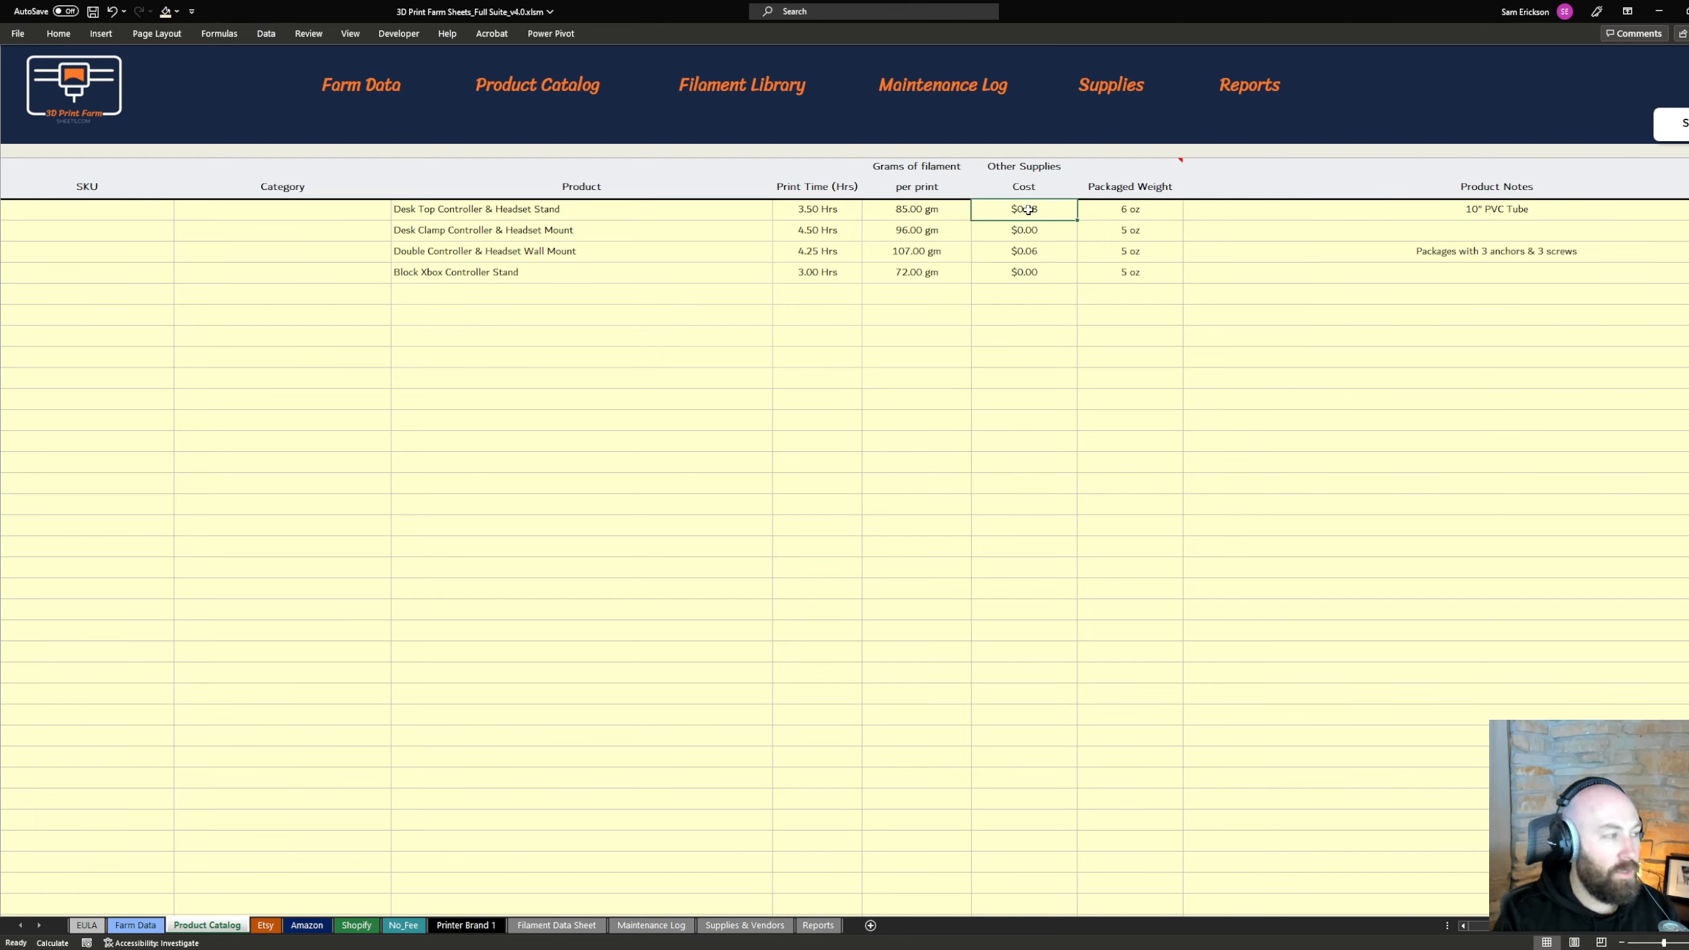
pyautogui.click(1144, 210)
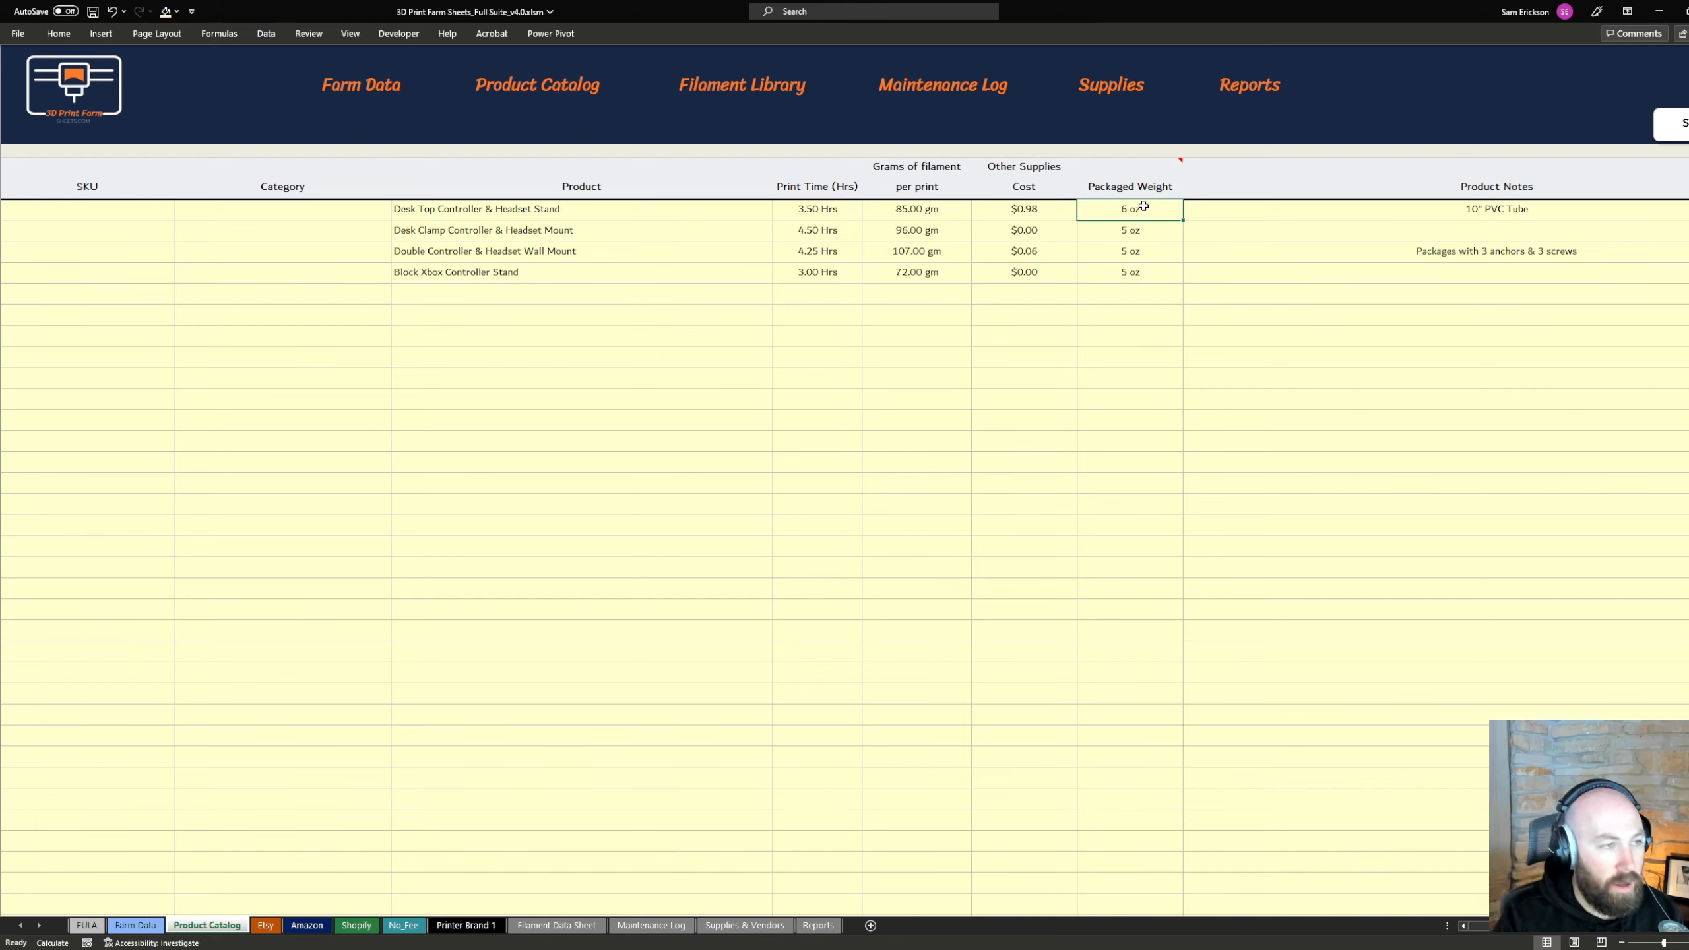
pyautogui.moveTo(1139, 189)
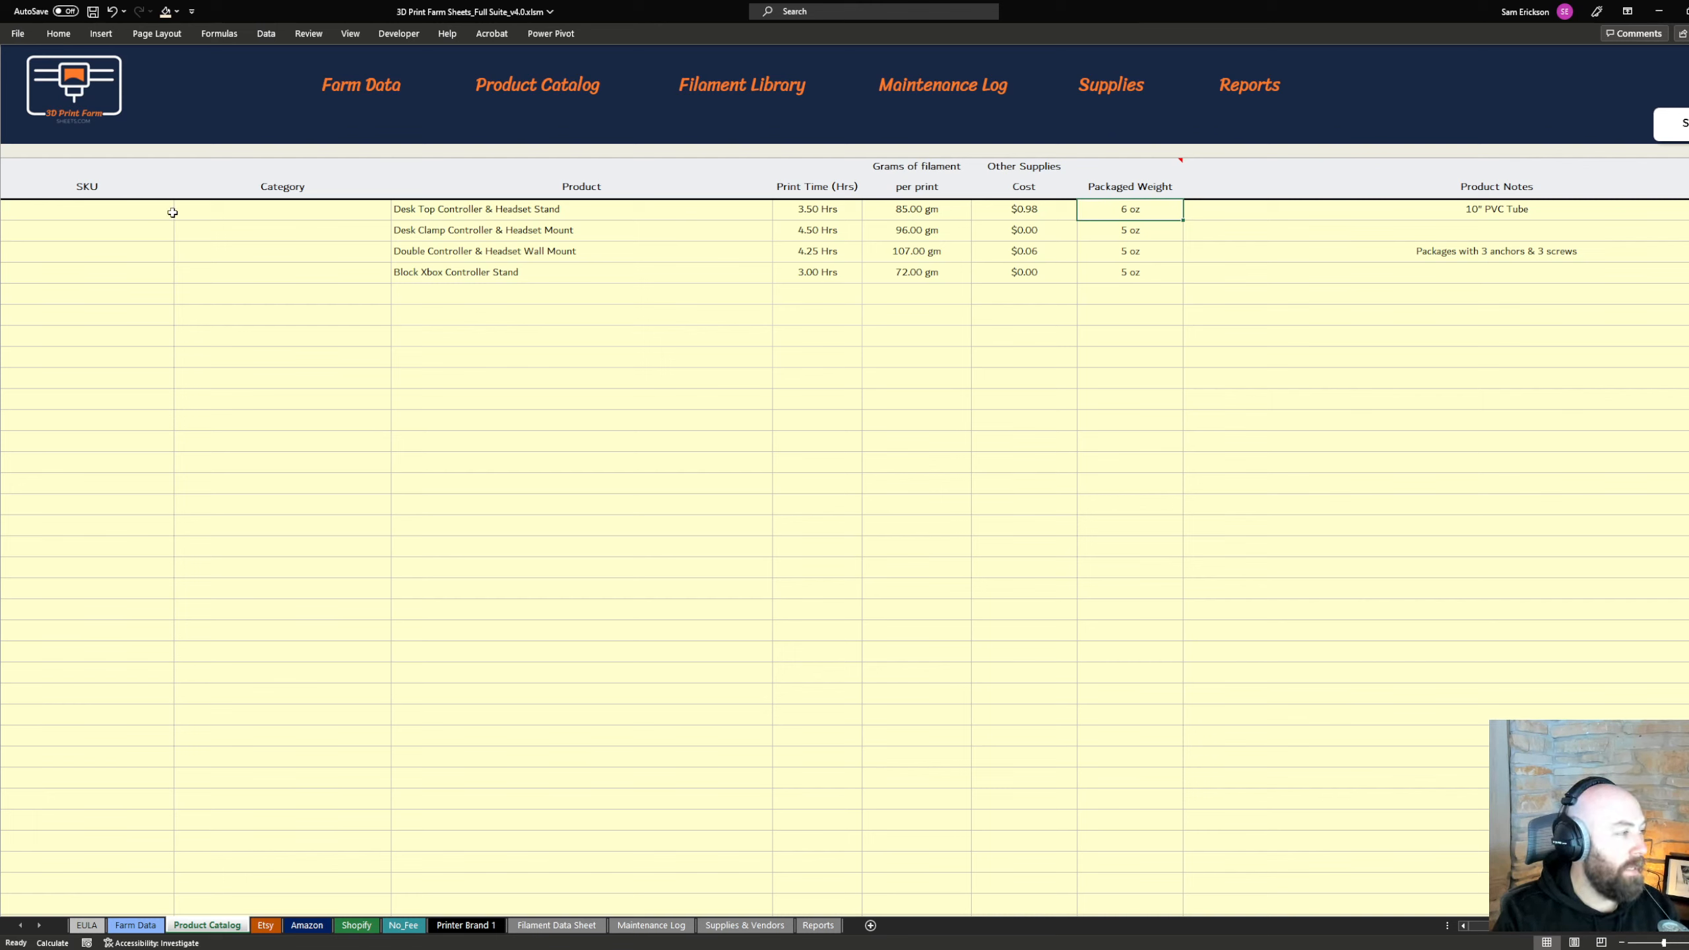
# Examine the SKU and Category fields of the first product and look over the rest of the catalog rows.
pyautogui.click(123, 215)
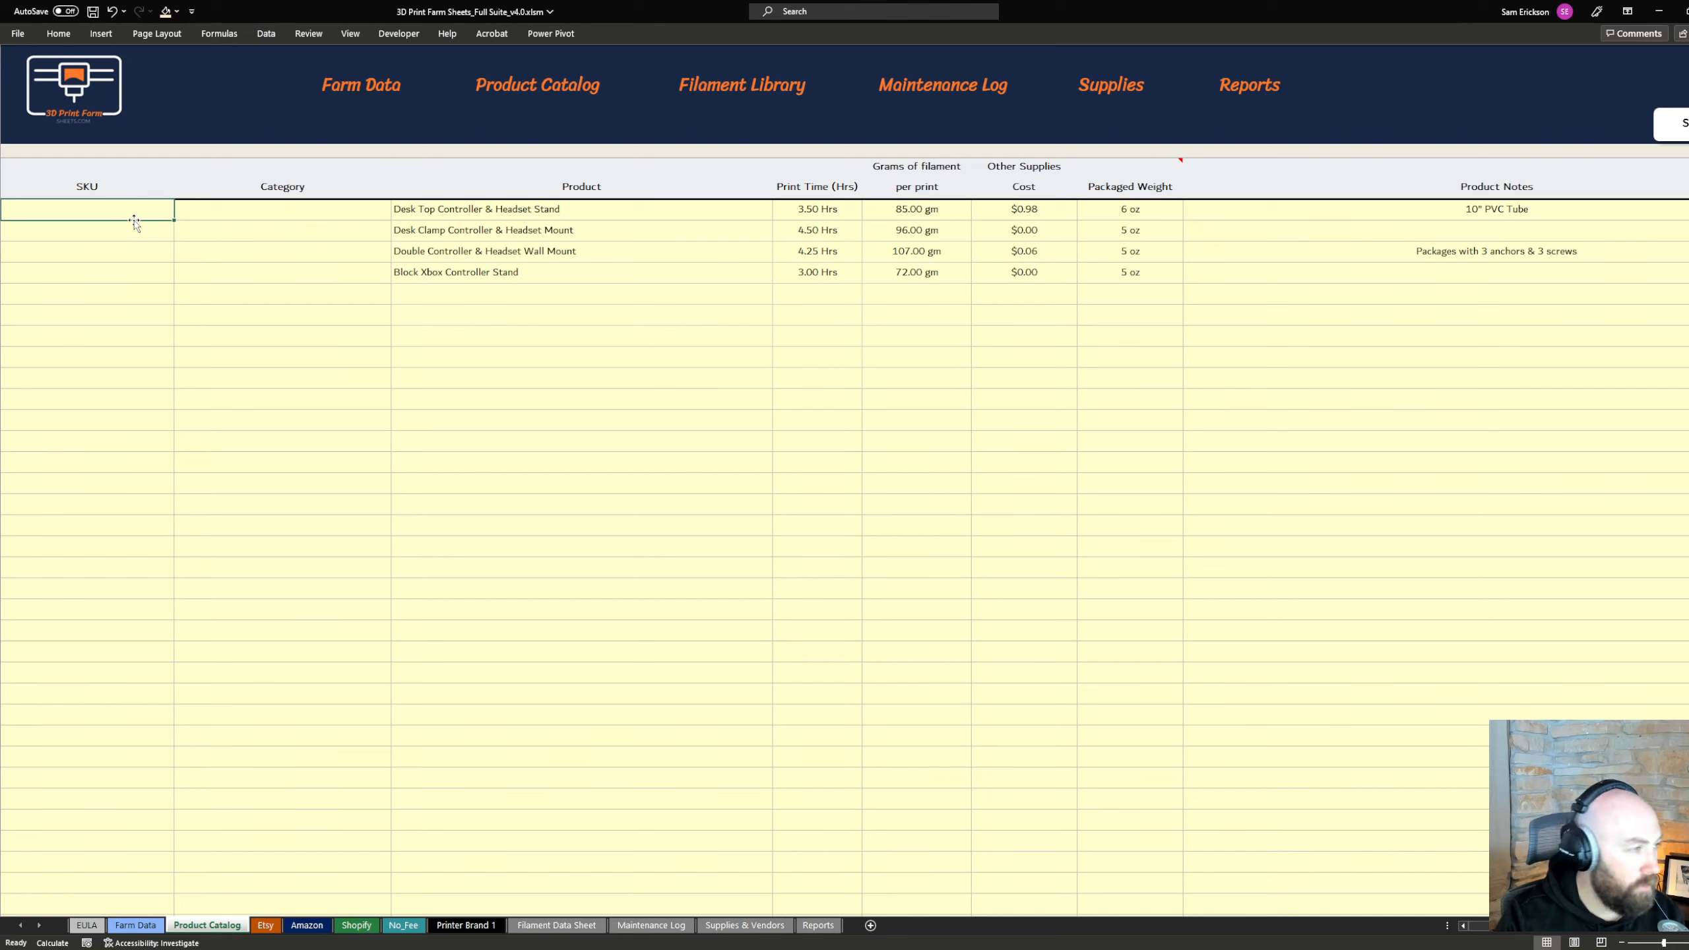
pyautogui.click(265, 211)
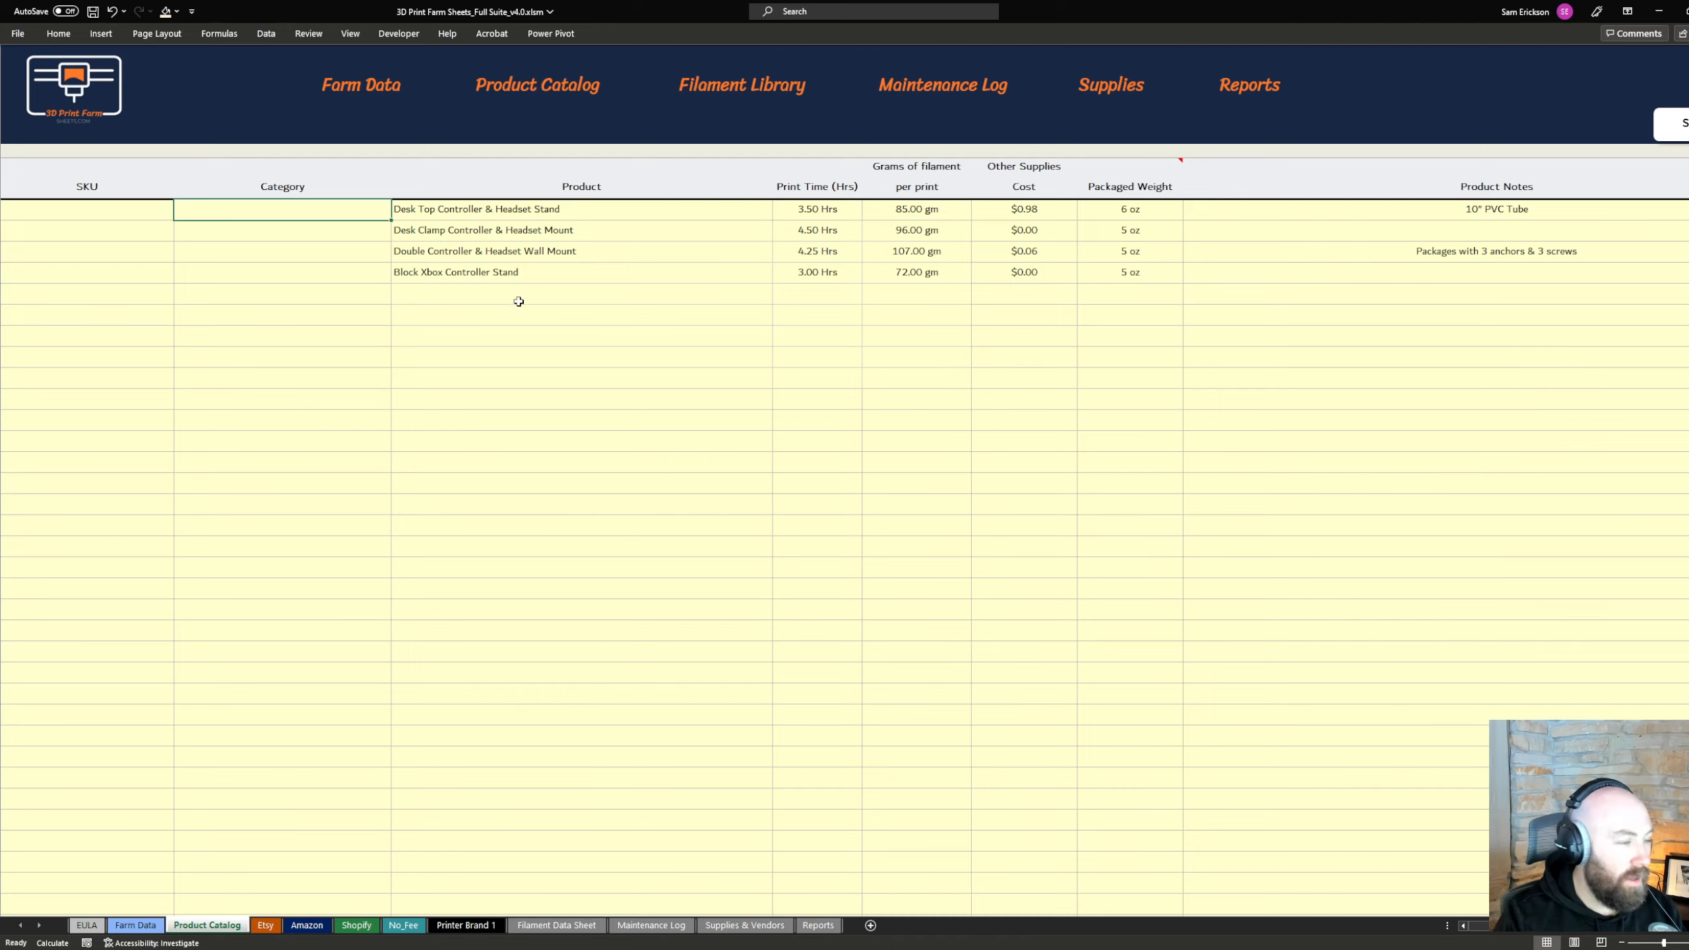
pyautogui.scroll(-5, 540, 446)
pyautogui.scroll(5, 545, 467)
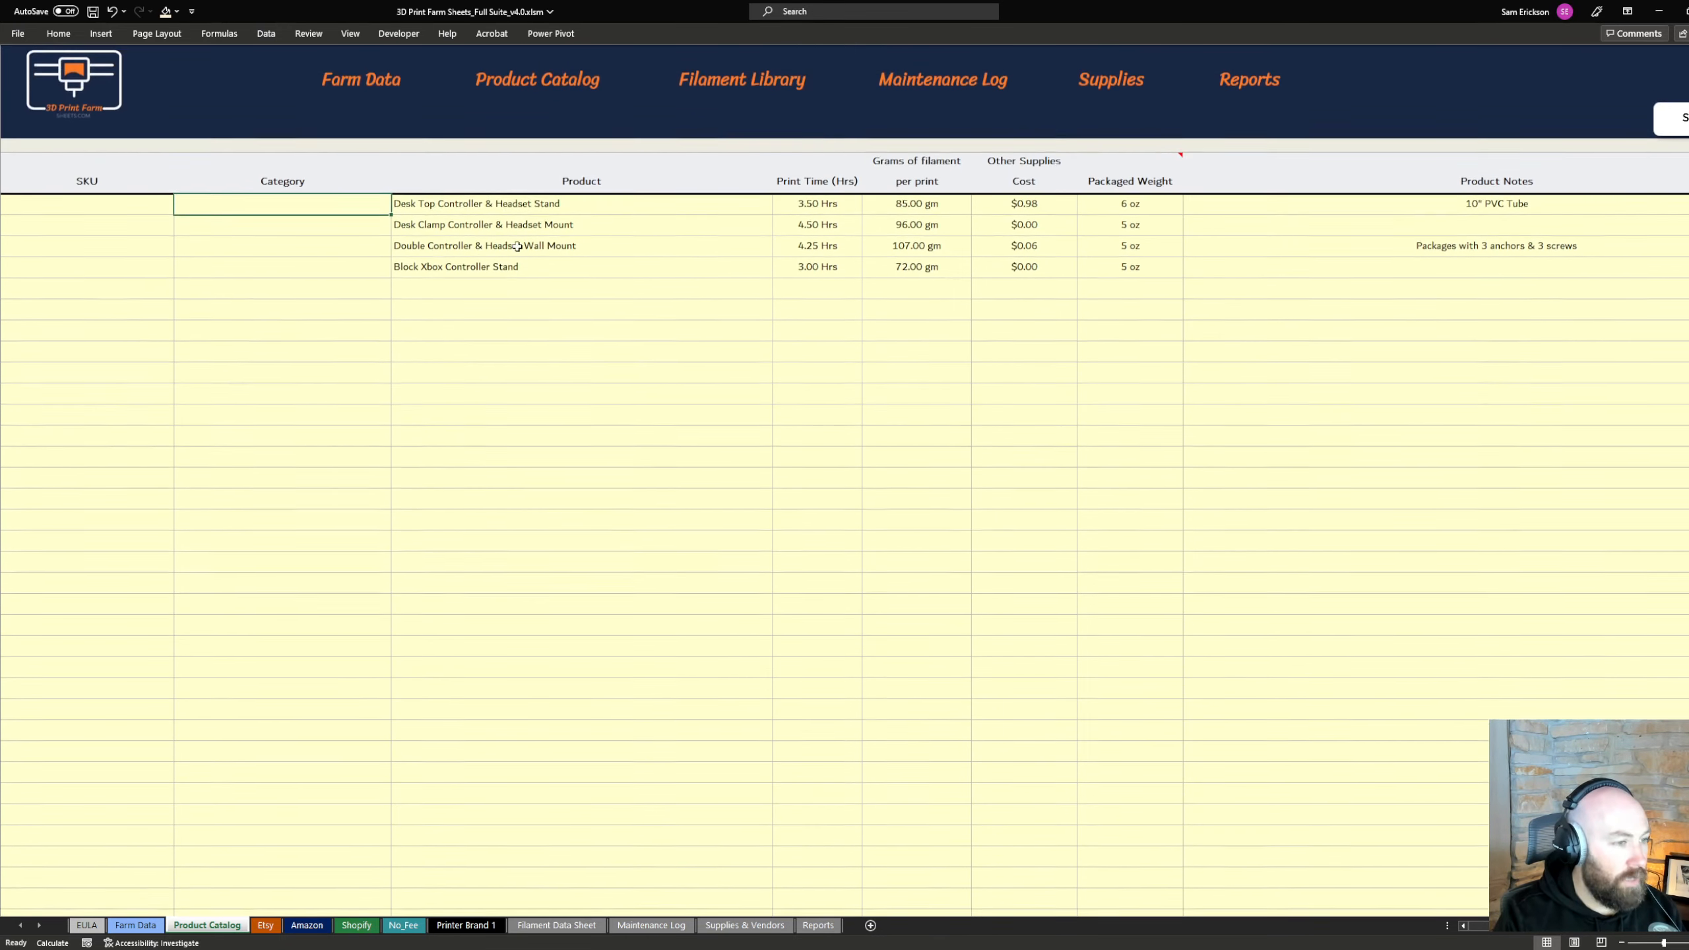